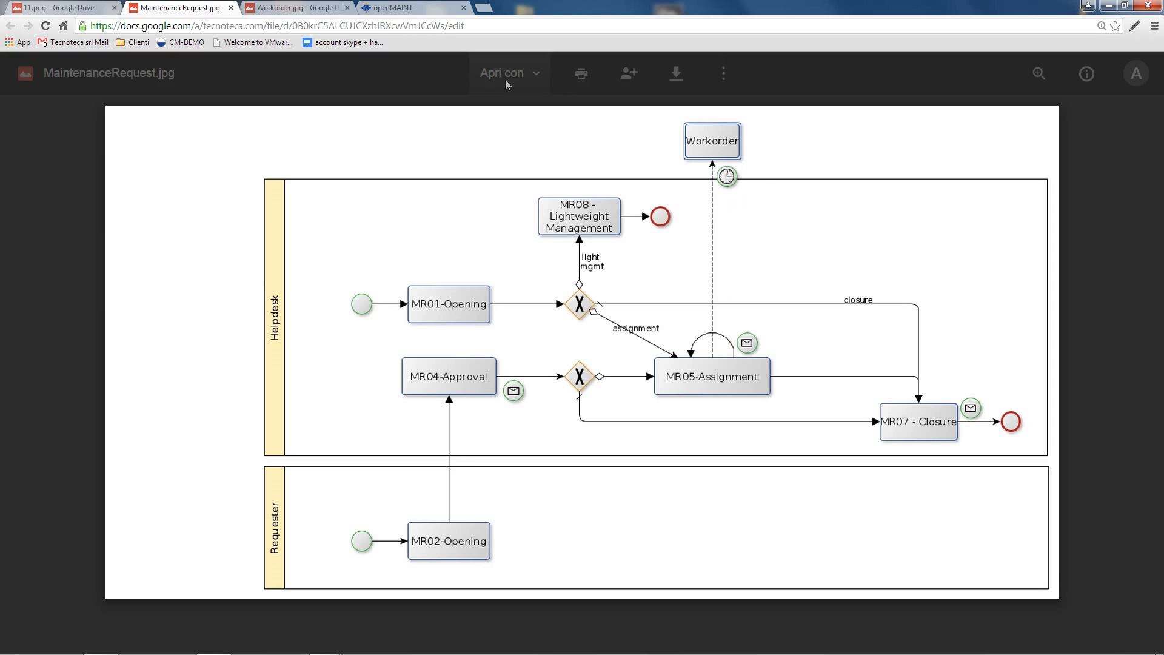
# Step: Show the Workorder.jpg work-order workflow diagram in Google Drive's viewer
pyautogui.click(326, 9)
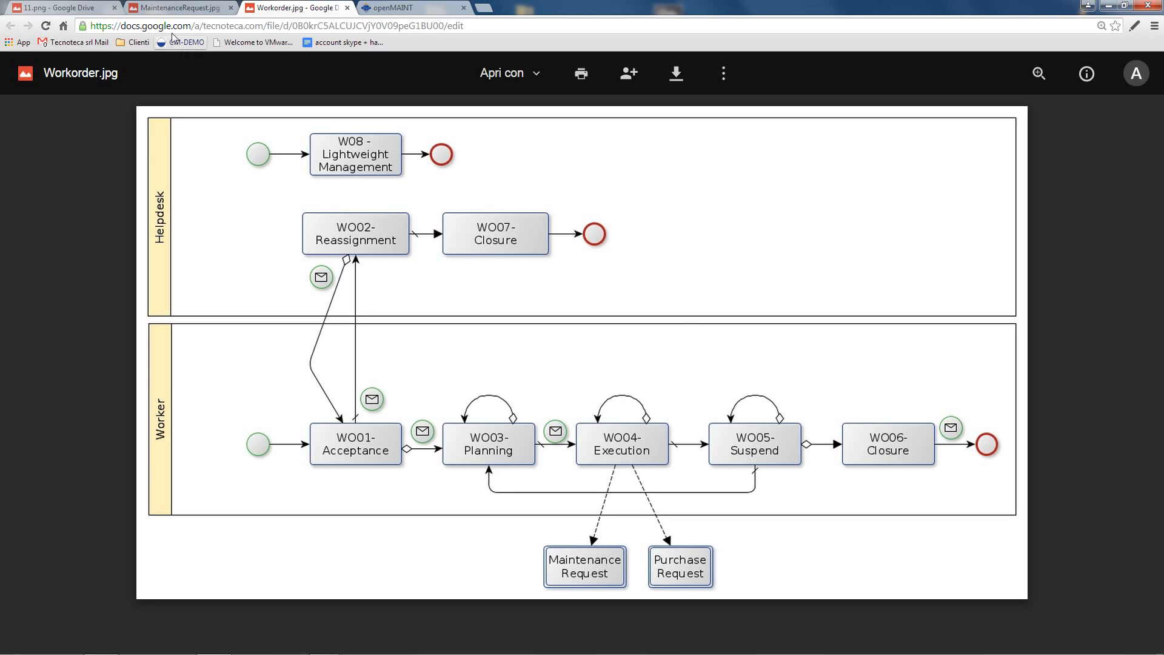
# Step: Log in to openMAINT with the requester username and its password
pyautogui.click(164, 7)
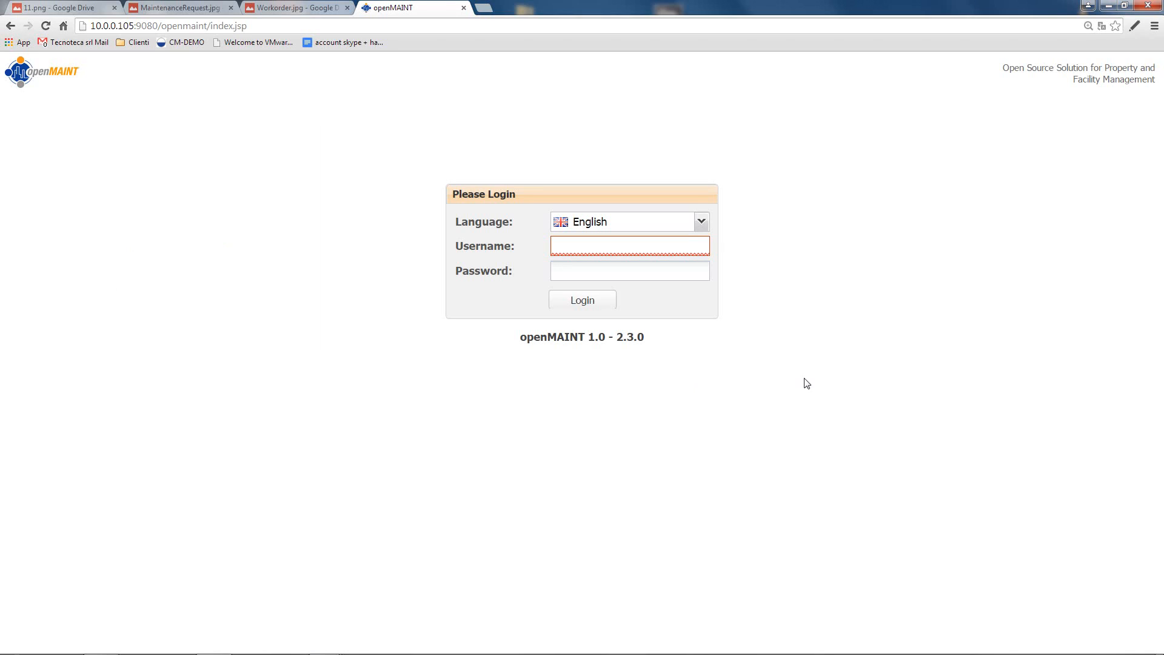
pyautogui.write('requestre')
pyautogui.press('BackSpace')
pyautogui.press('BackSpace')
pyautogui.write('er')
pyautogui.press('Tab')
pyautogui.write('reque')
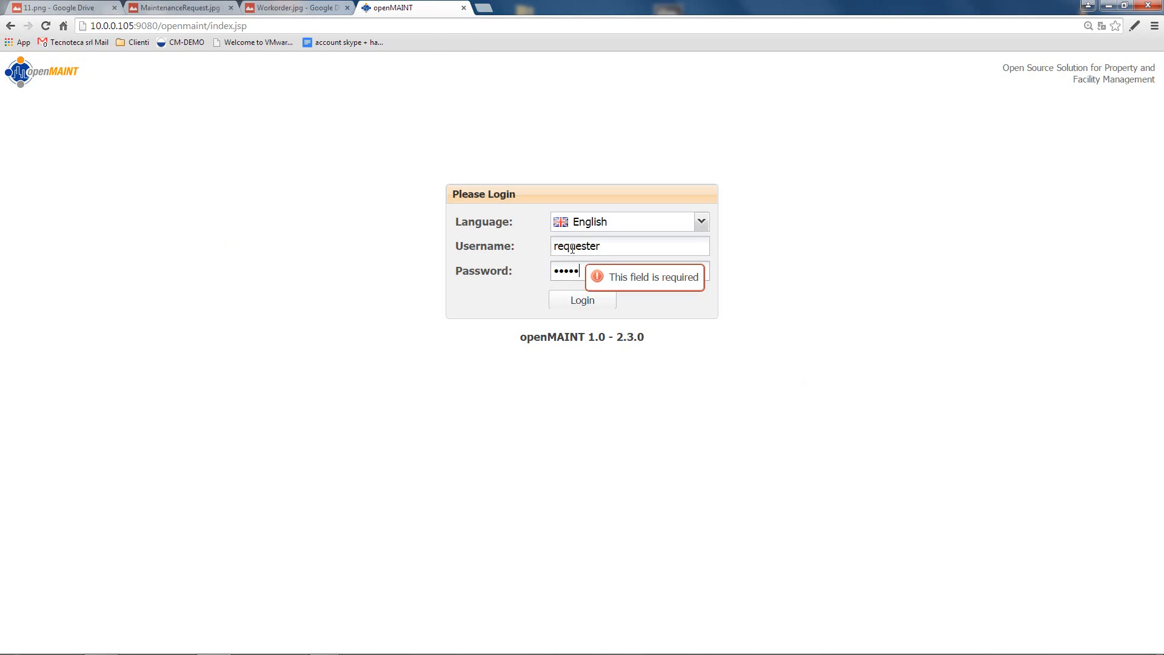
pyautogui.click(564, 301)
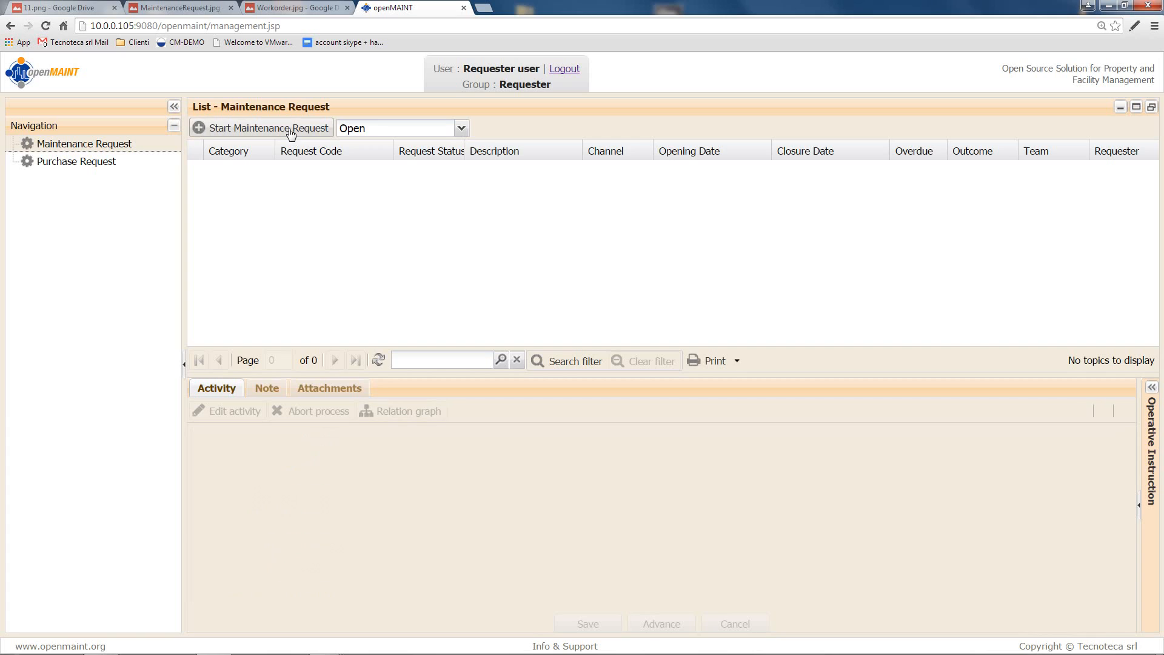
# Step: Start a Corrective maintenance request described 'tap leaking' with Major gravity
pyautogui.click(291, 129)
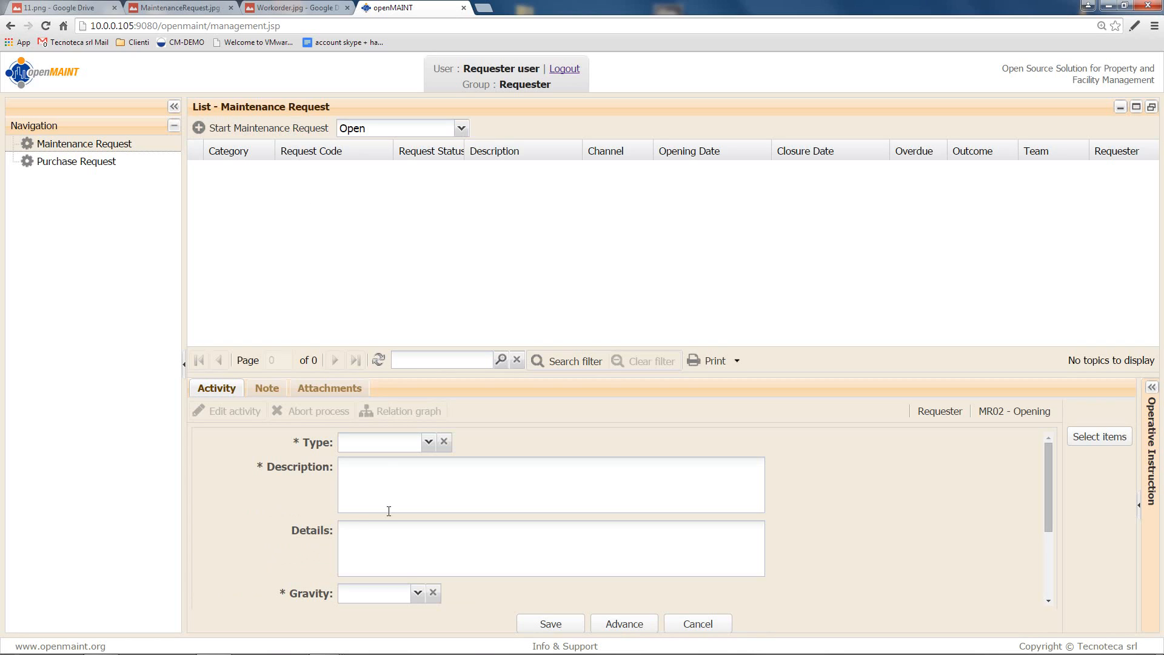
pyautogui.click(428, 443)
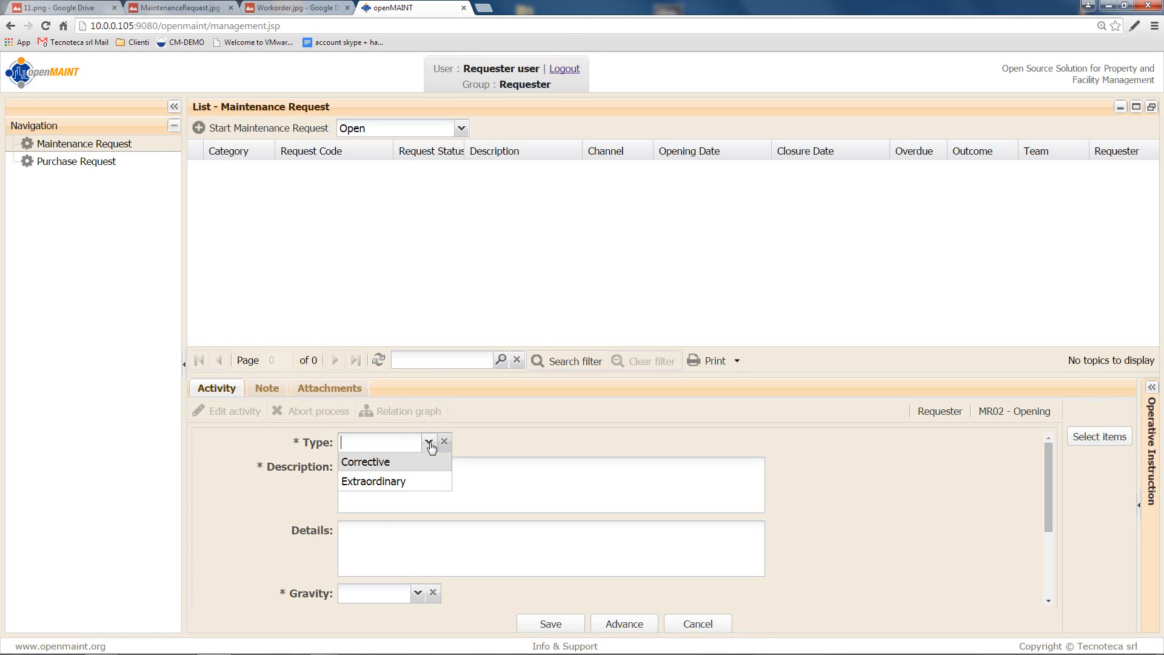
pyautogui.click(424, 463)
pyautogui.click(422, 476)
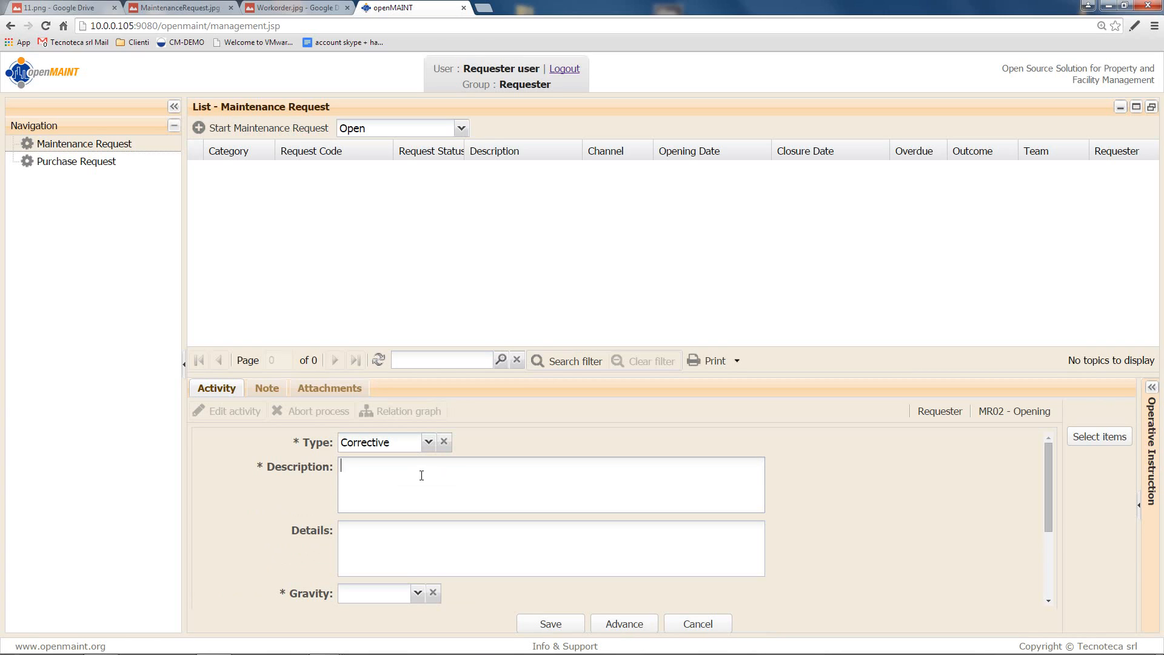
pyautogui.write('tap leaking')
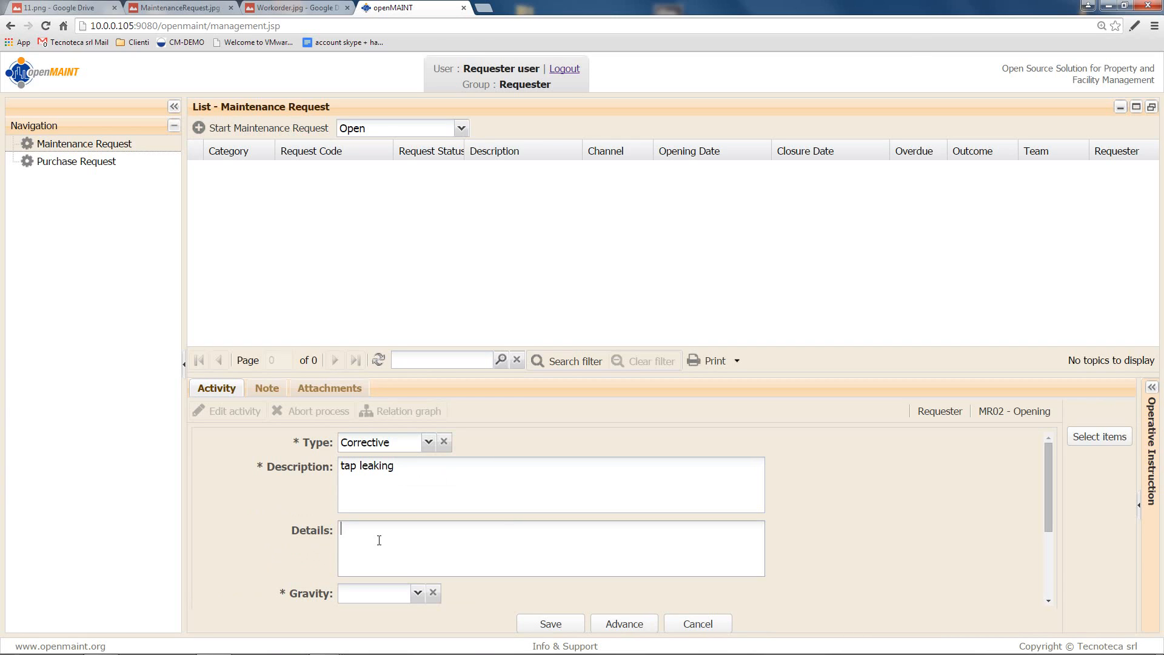
pyautogui.click(418, 594)
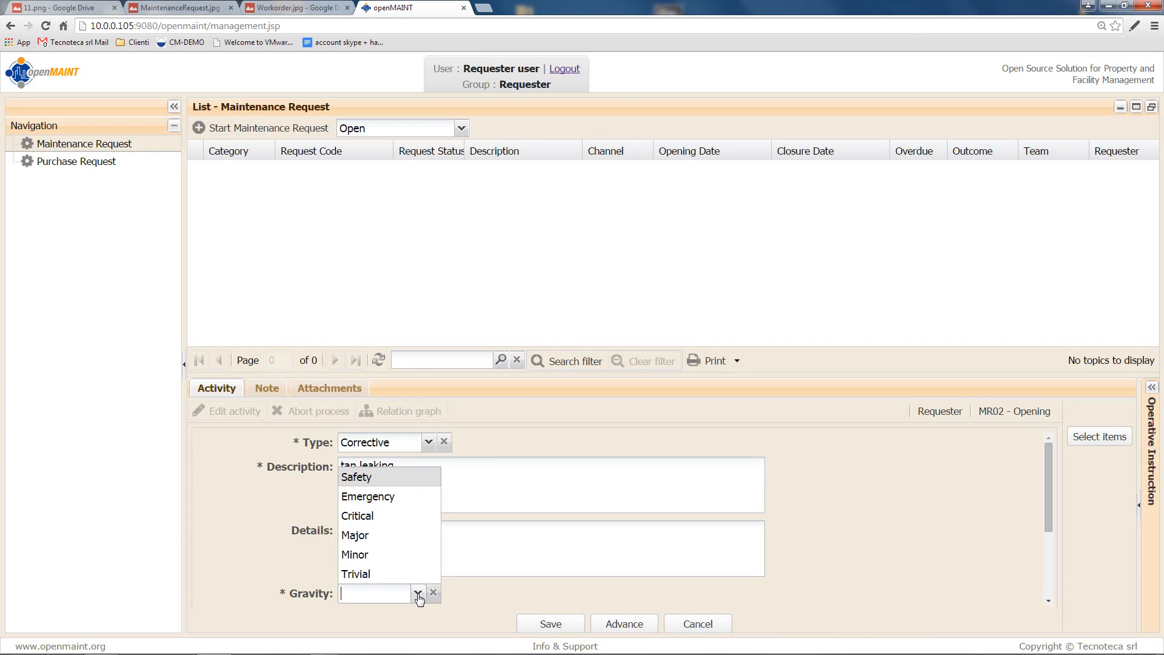
pyautogui.click(398, 537)
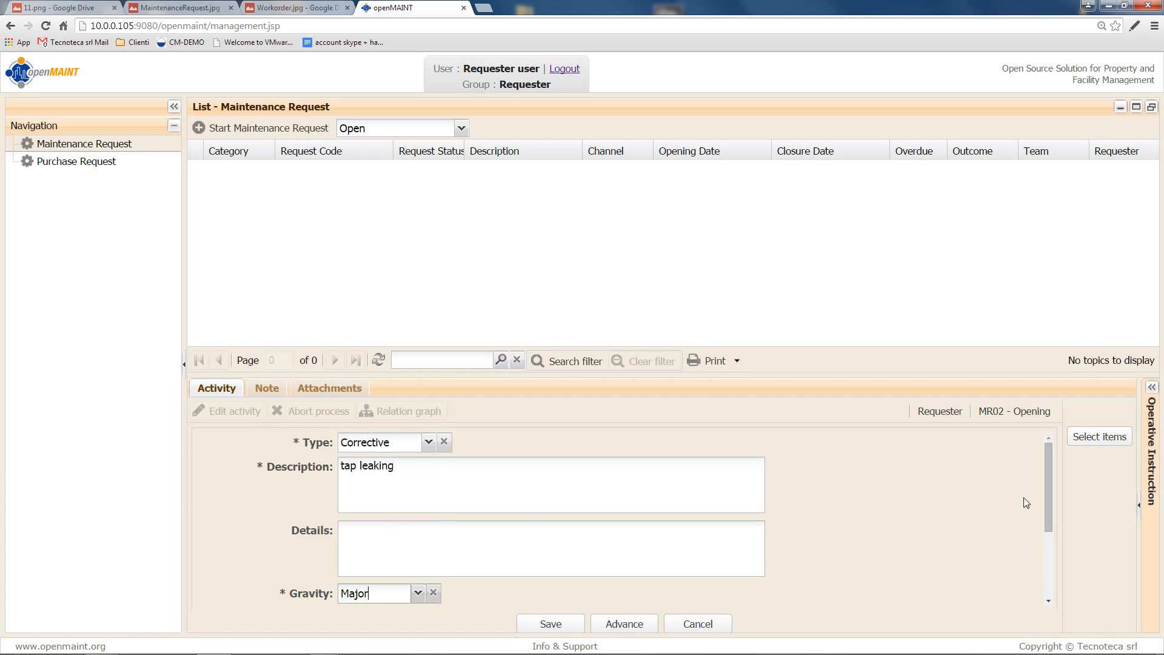
# Step: Select room PUP PT 01 under OB02's ground floor as the request's affected item
pyautogui.click(1122, 443)
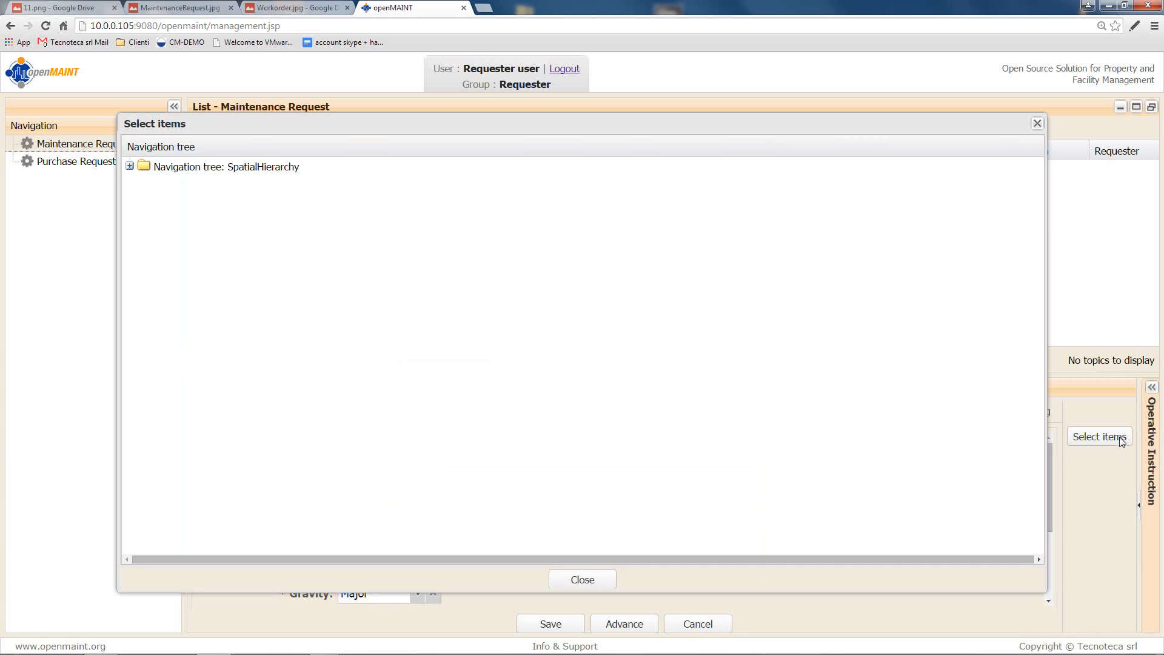
pyautogui.click(130, 168)
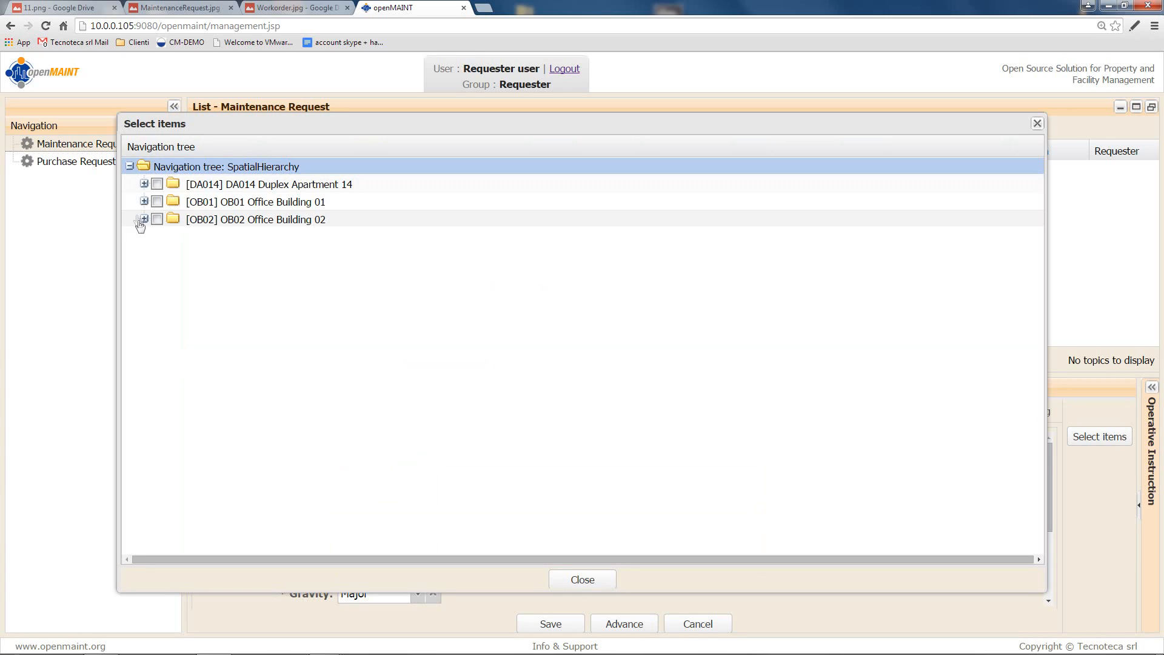
pyautogui.click(144, 219)
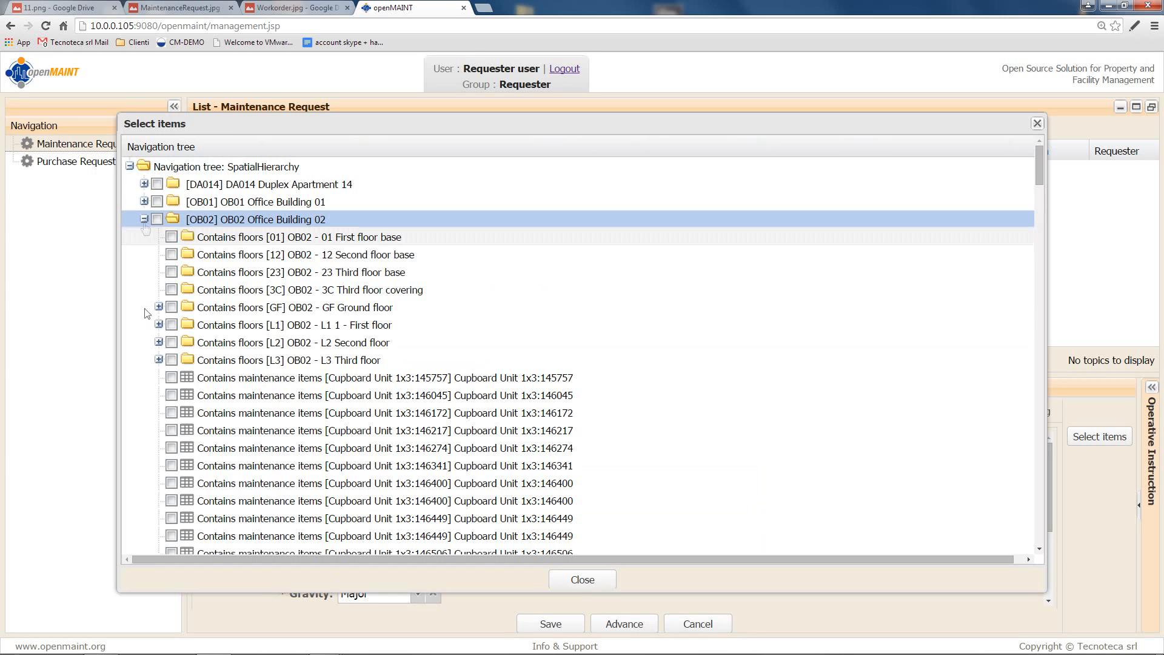
pyautogui.click(159, 307)
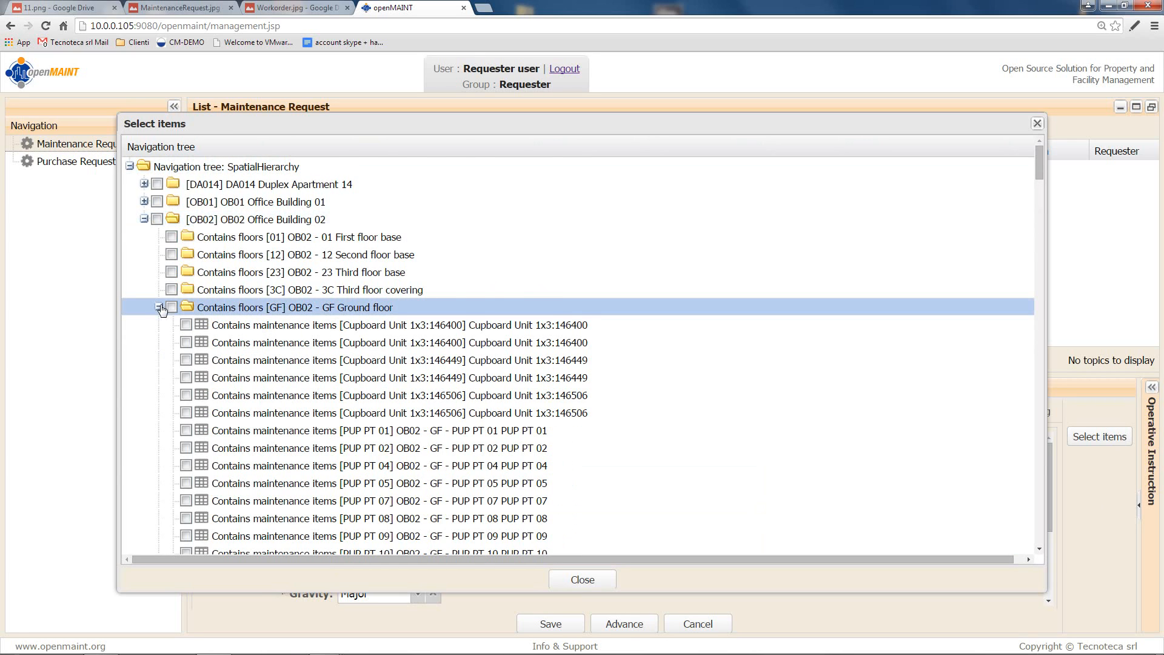
pyautogui.scroll(-4, 164, 311)
pyautogui.scroll(-3, 163, 310)
pyautogui.click(186, 357)
pyautogui.click(186, 357)
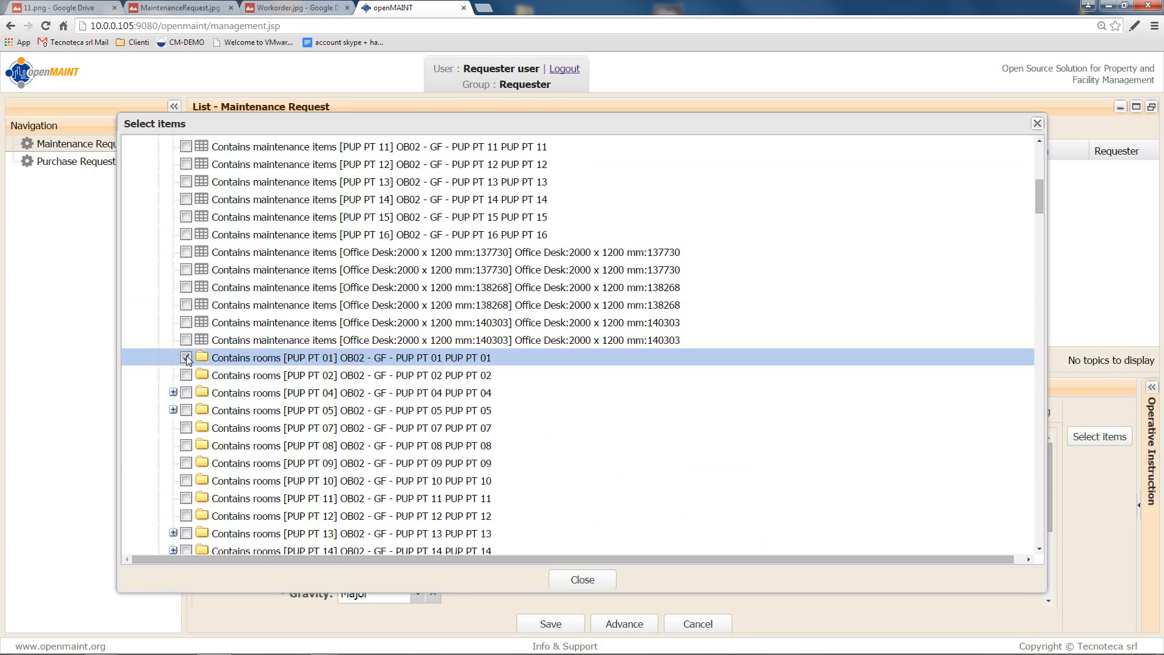
pyautogui.click(579, 580)
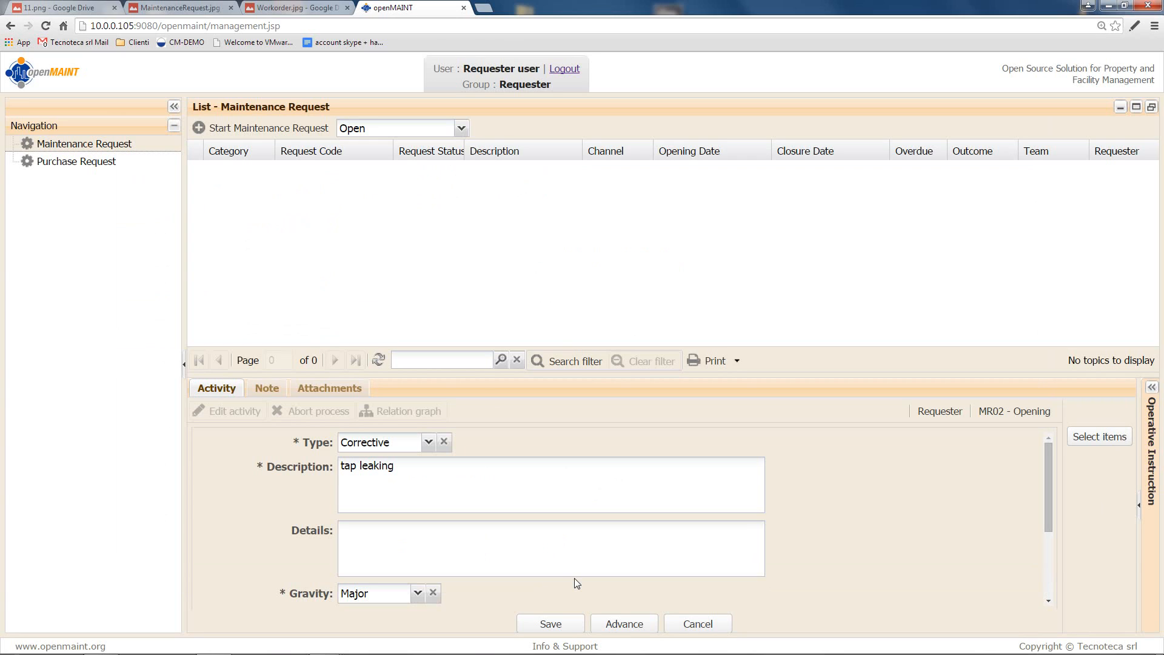
# Step: Advance the tap leaking request to submit it for approval
pyautogui.click(634, 623)
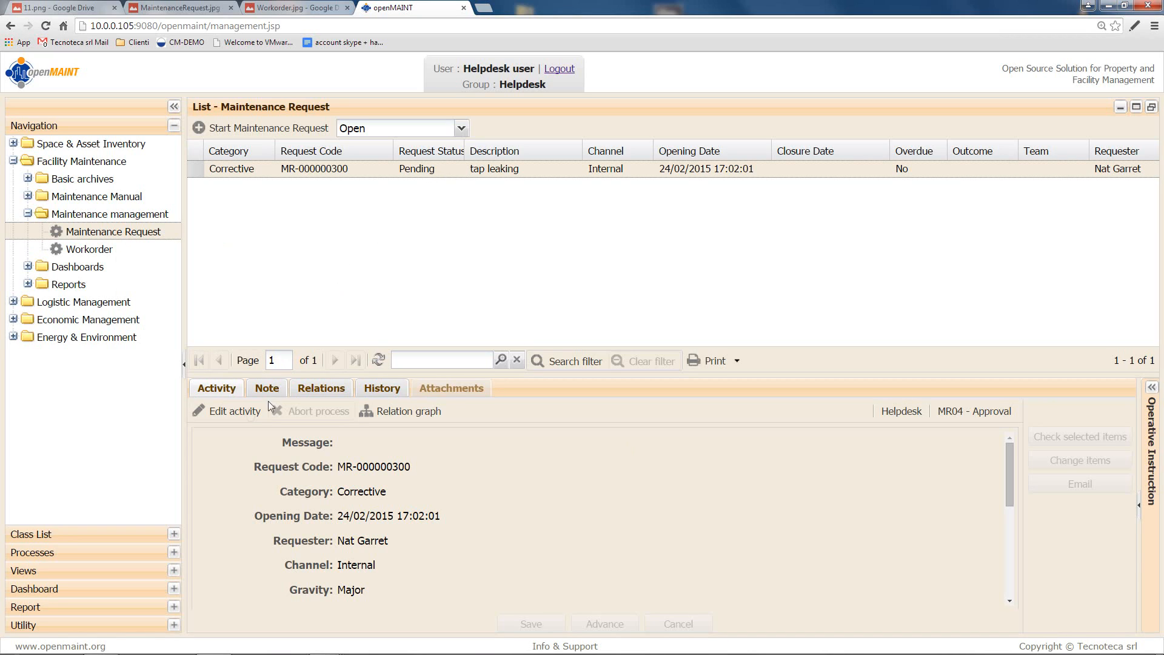
# Step: Approve with Medium priority, due date today (24/02/2015), and advance it to Assign
pyautogui.click(246, 413)
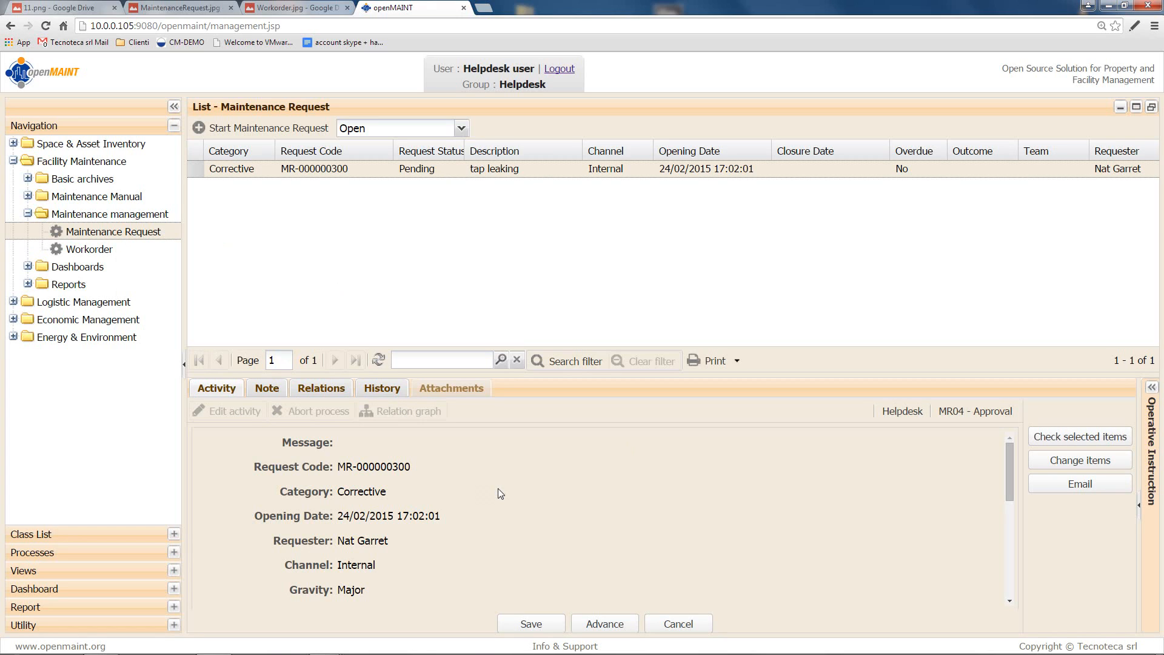
pyautogui.scroll(-5, 497, 488)
pyautogui.scroll(-2, 499, 489)
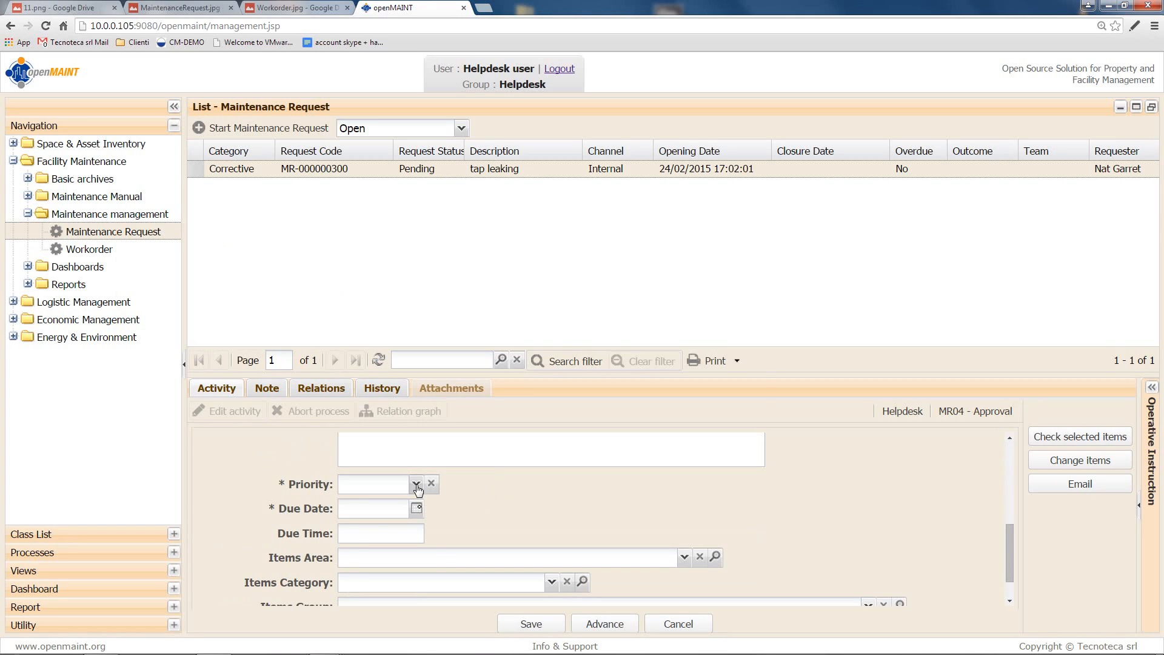
pyautogui.click(416, 483)
pyautogui.click(406, 523)
pyautogui.click(416, 508)
pyautogui.click(414, 484)
pyautogui.scroll(-1, 514, 499)
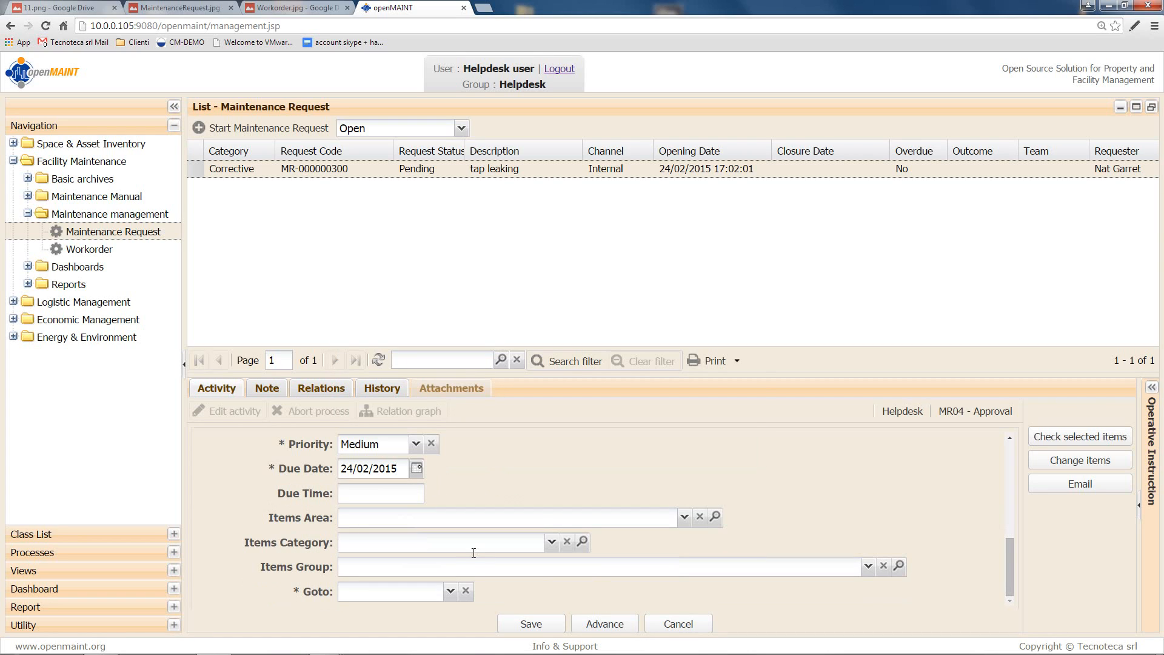
pyautogui.click(451, 591)
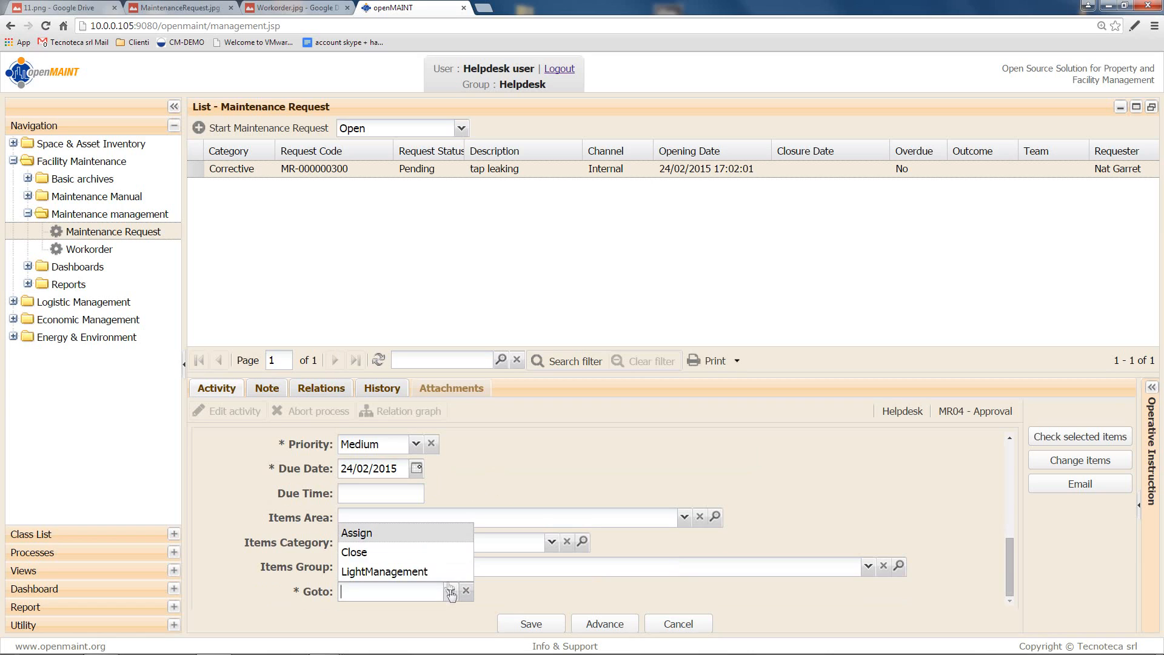
pyautogui.click(429, 529)
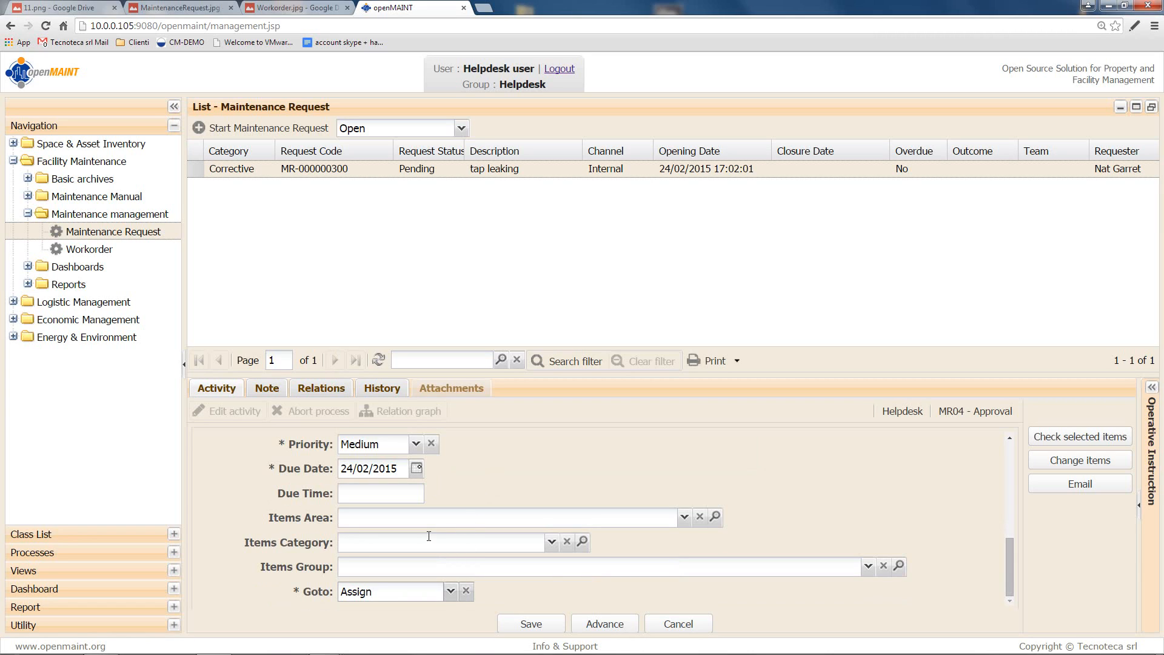
pyautogui.click(610, 628)
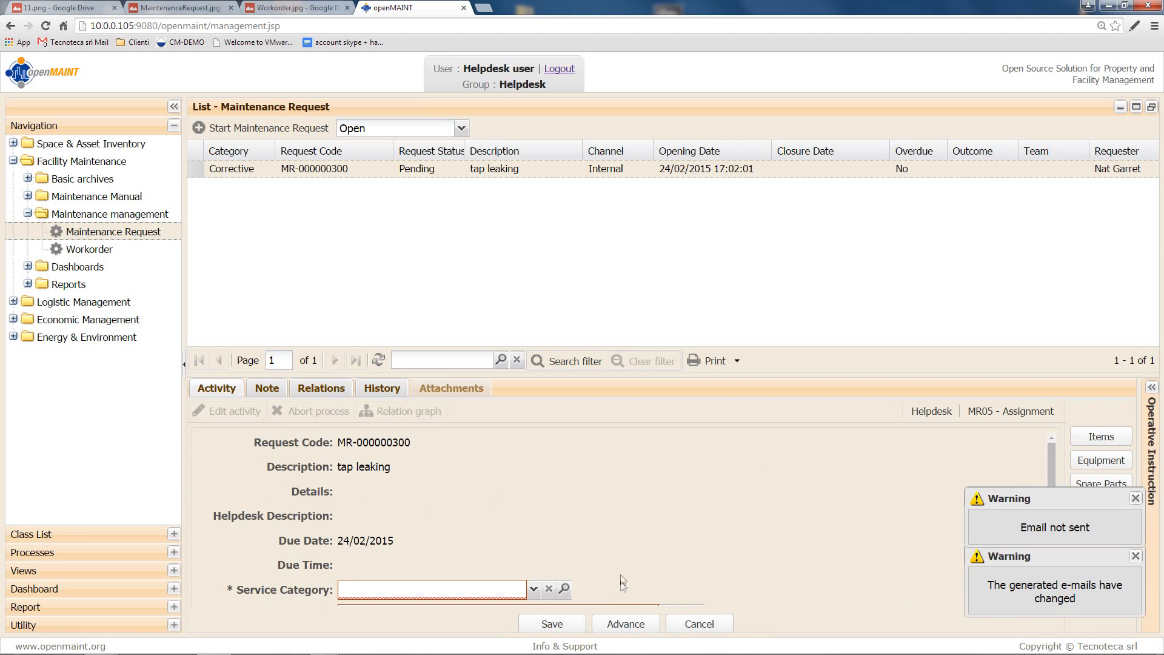
# Step: Assign service category B-Buildings, service B3 plumbing-sanitation, and team BuildingsPlantsInfrastructures_T4
pyautogui.scroll(-2, 591, 545)
pyautogui.click(534, 469)
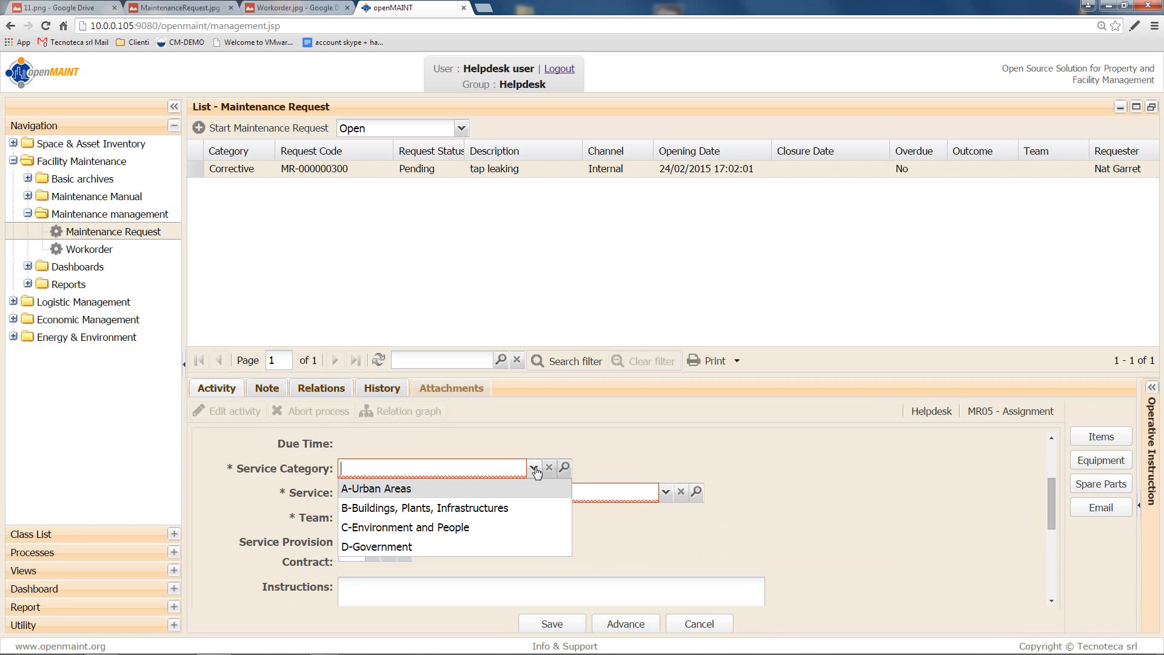
pyautogui.click(532, 508)
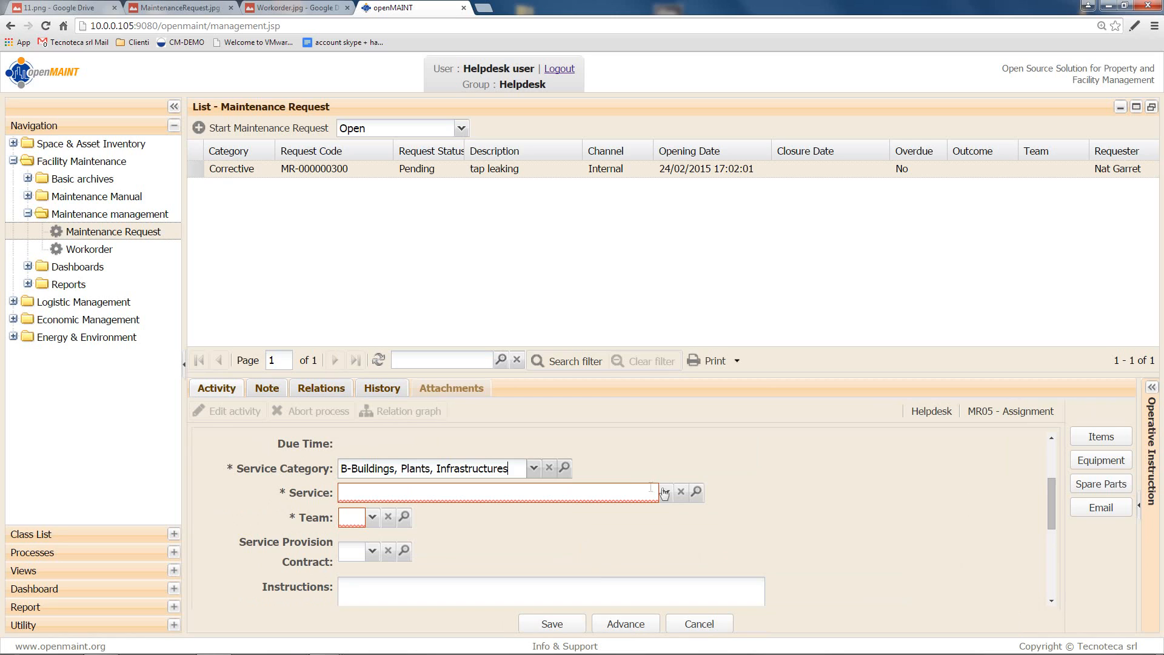
pyautogui.click(666, 491)
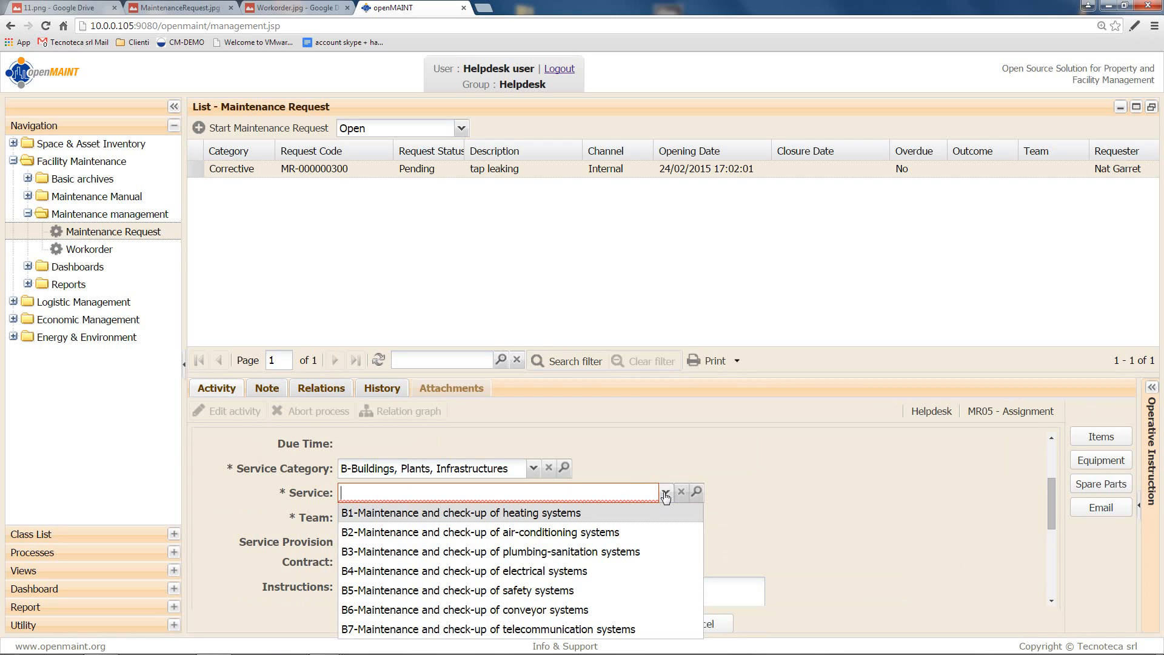
pyautogui.click(621, 559)
pyautogui.click(528, 517)
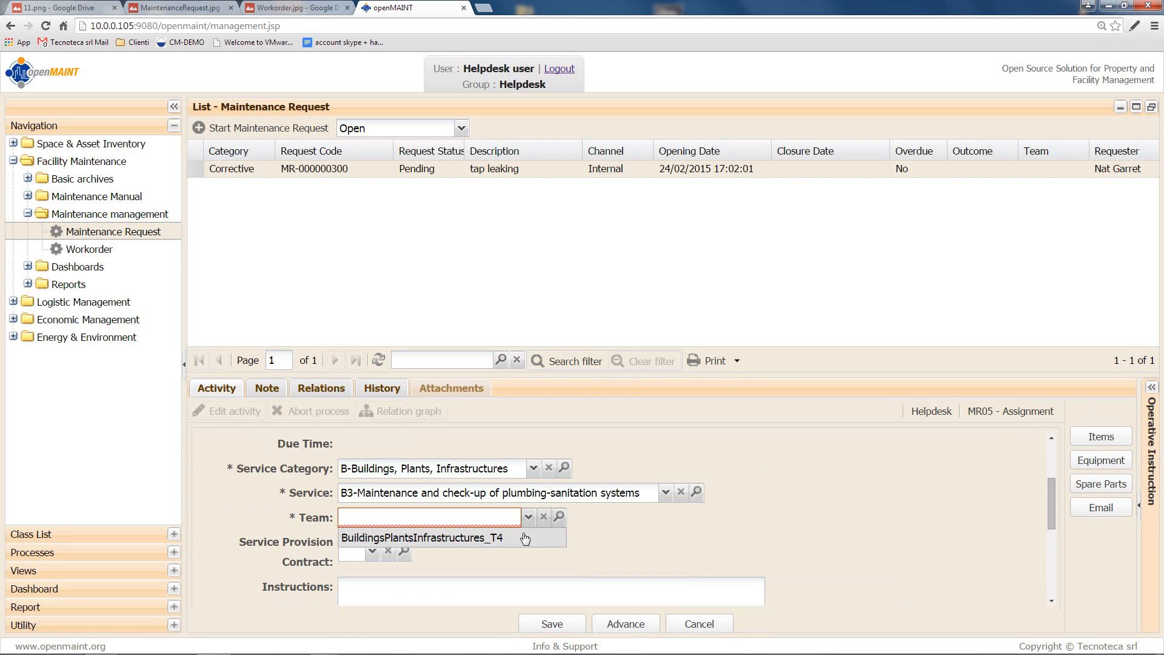
pyautogui.click(525, 538)
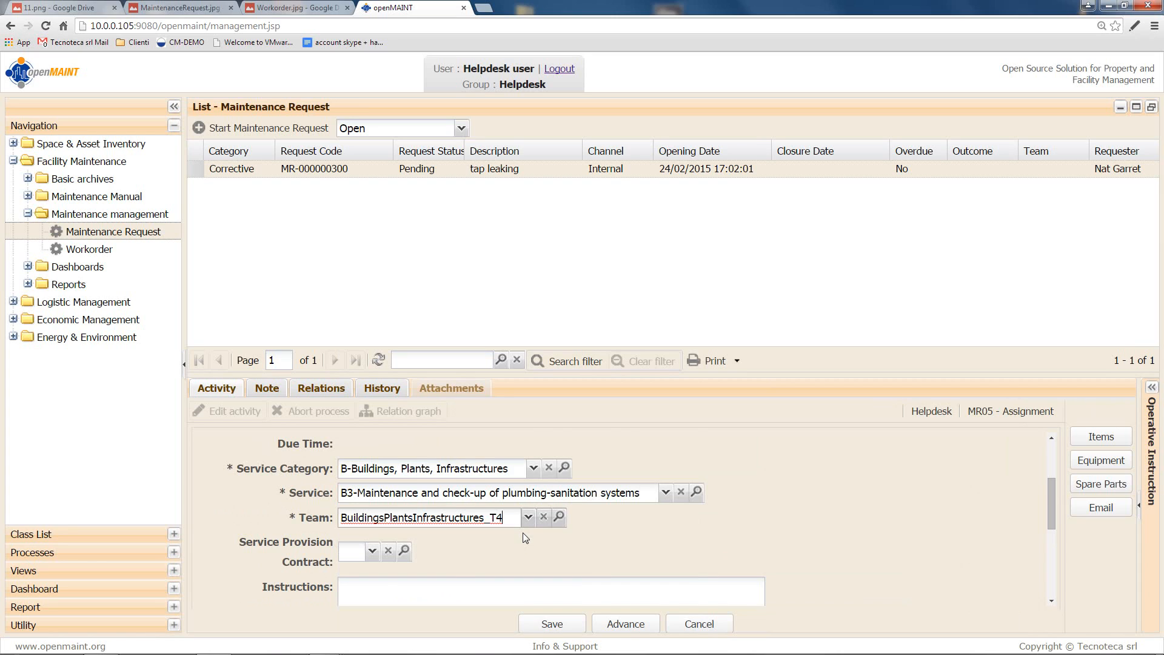
# Step: Set the next step to Finish and advance to create the work order
pyautogui.scroll(-5, 523, 533)
pyautogui.click(465, 592)
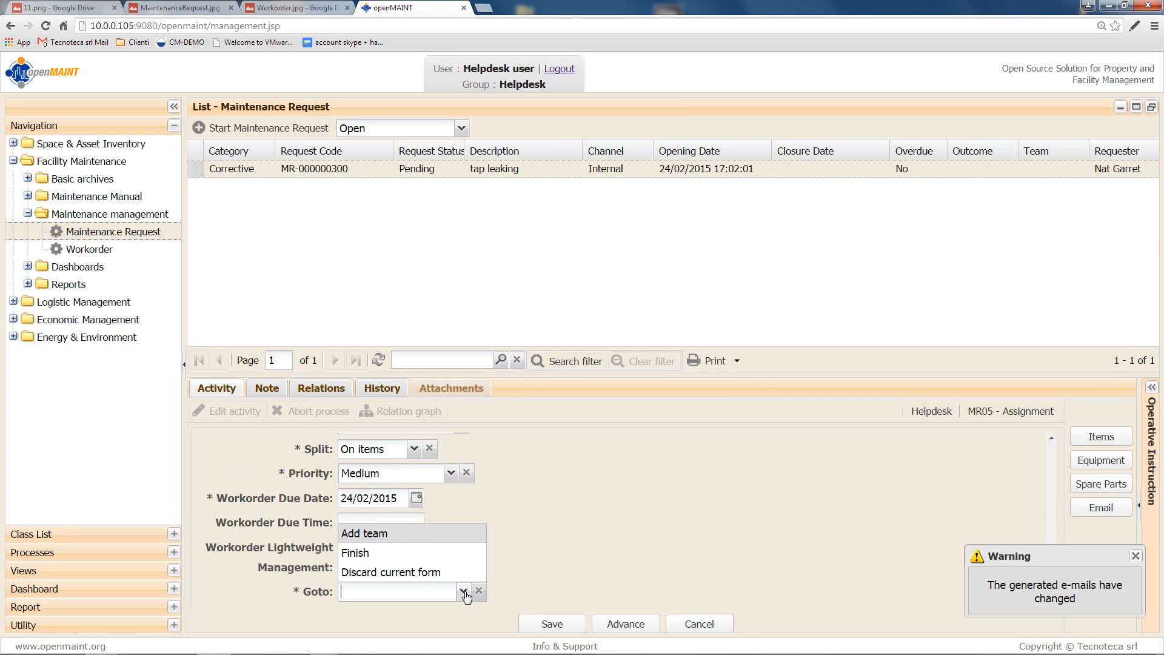
pyautogui.click(436, 552)
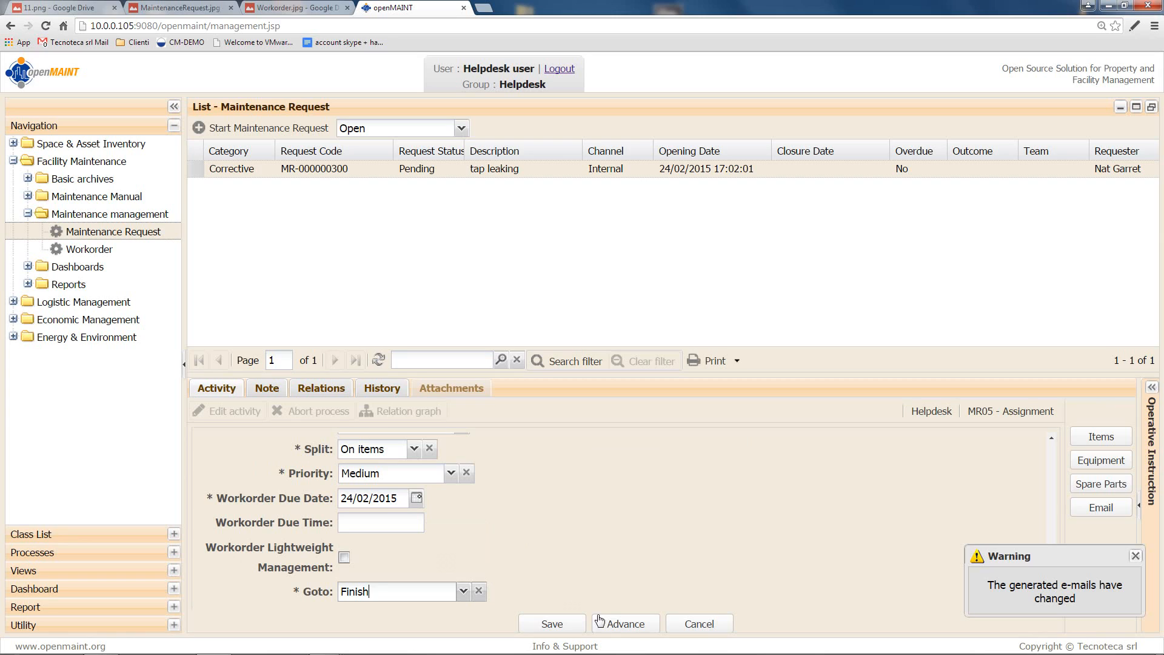
pyautogui.click(625, 629)
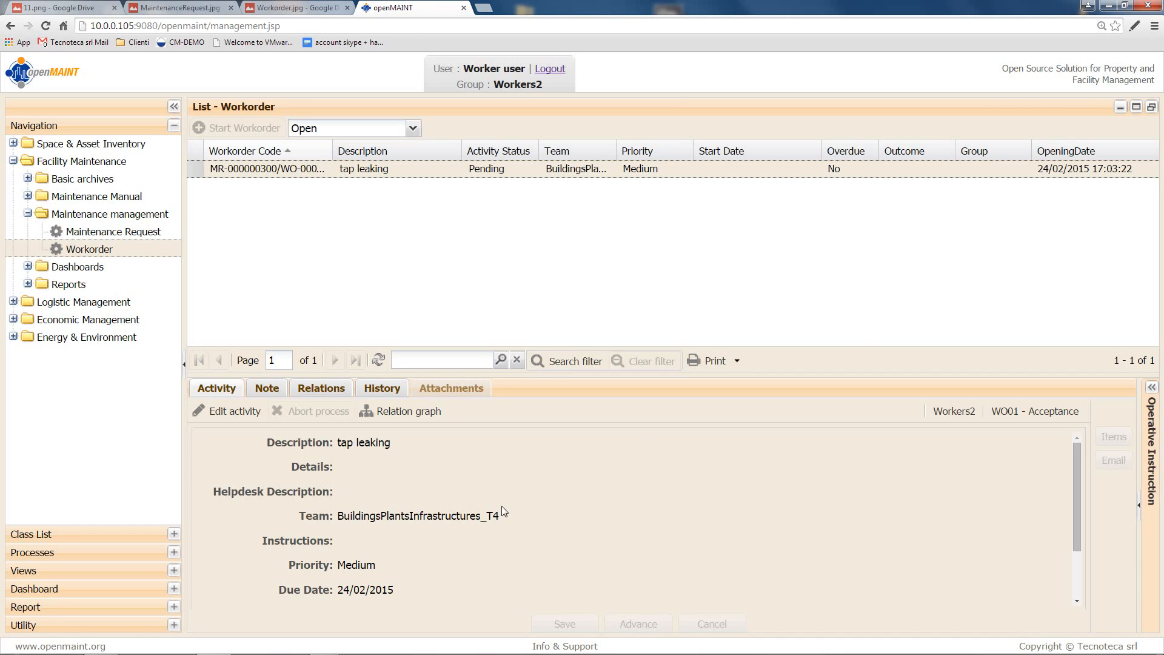
# Step: Accept the tap leaking work order and advance it to planning
pyautogui.click(206, 411)
pyautogui.scroll(-3, 433, 491)
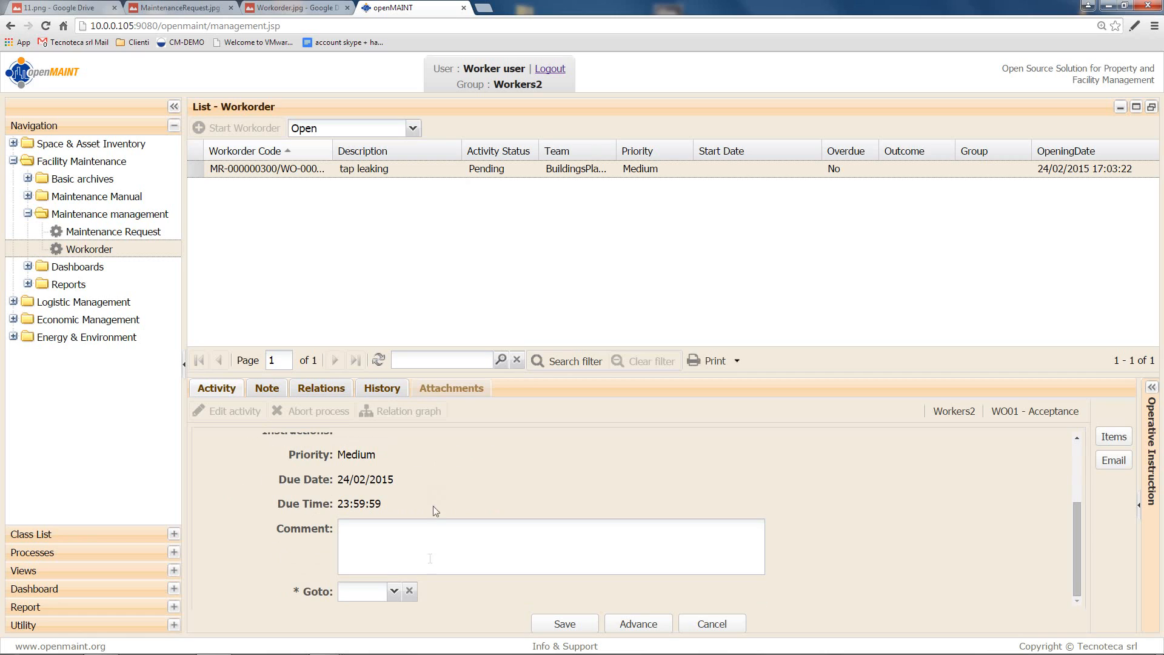
pyautogui.click(394, 590)
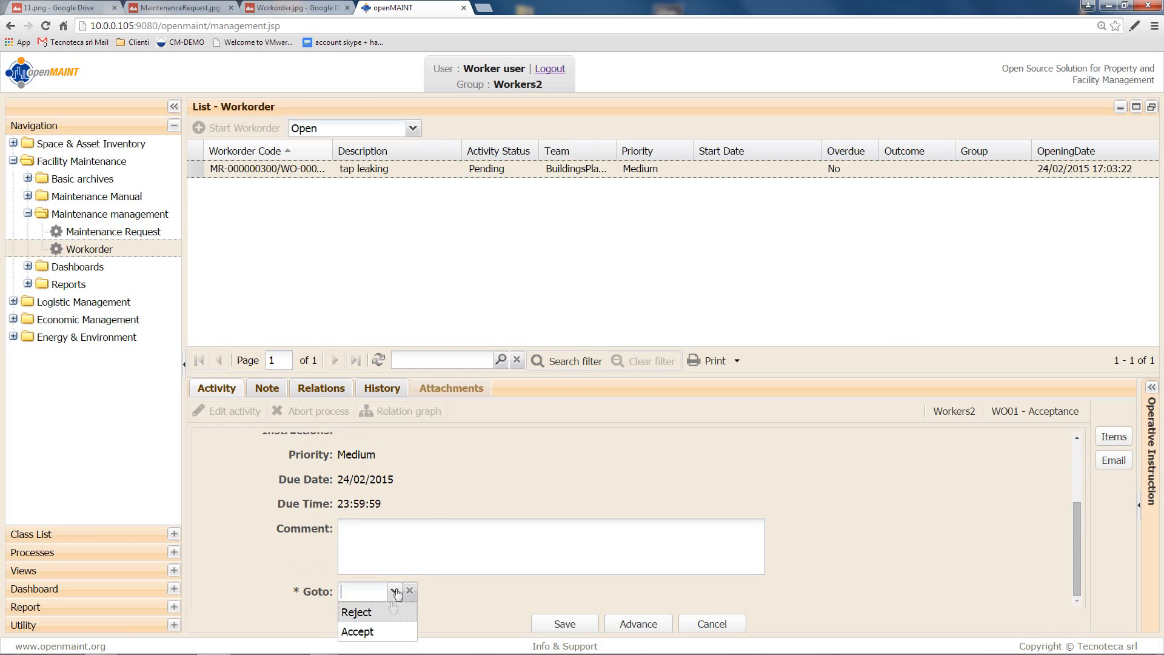
pyautogui.click(393, 632)
pyautogui.click(638, 624)
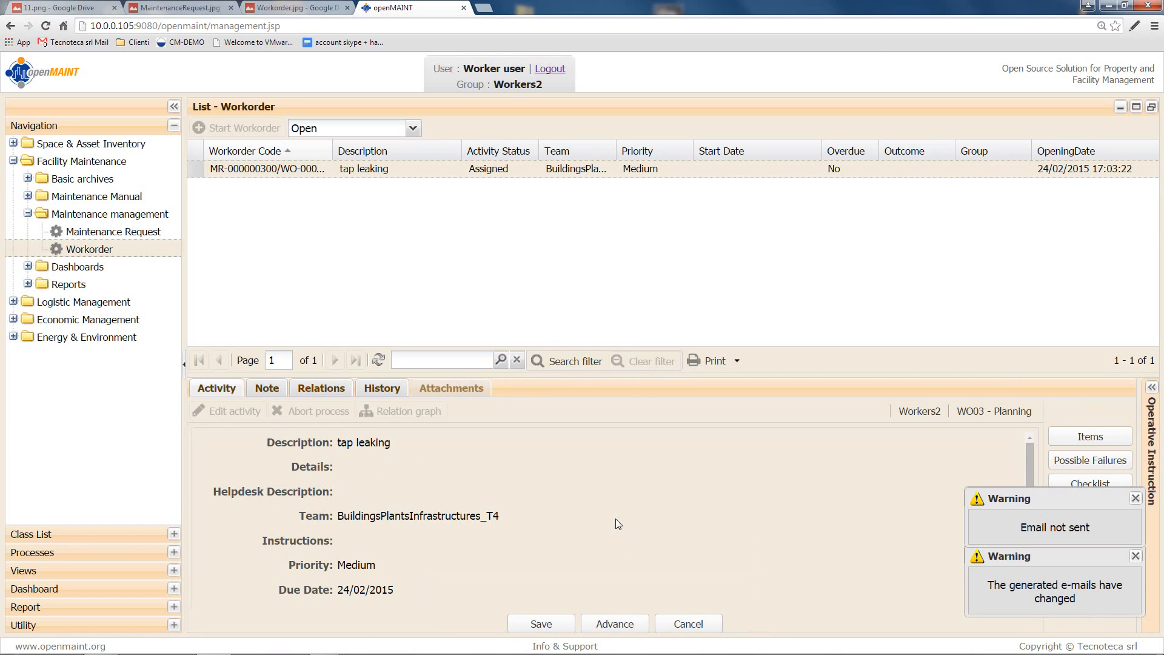
# Step: Set Scheduled Start to today, 24/02/2015 17:07:18, and dismiss the e-mails changed warning
pyautogui.scroll(-2, 609, 515)
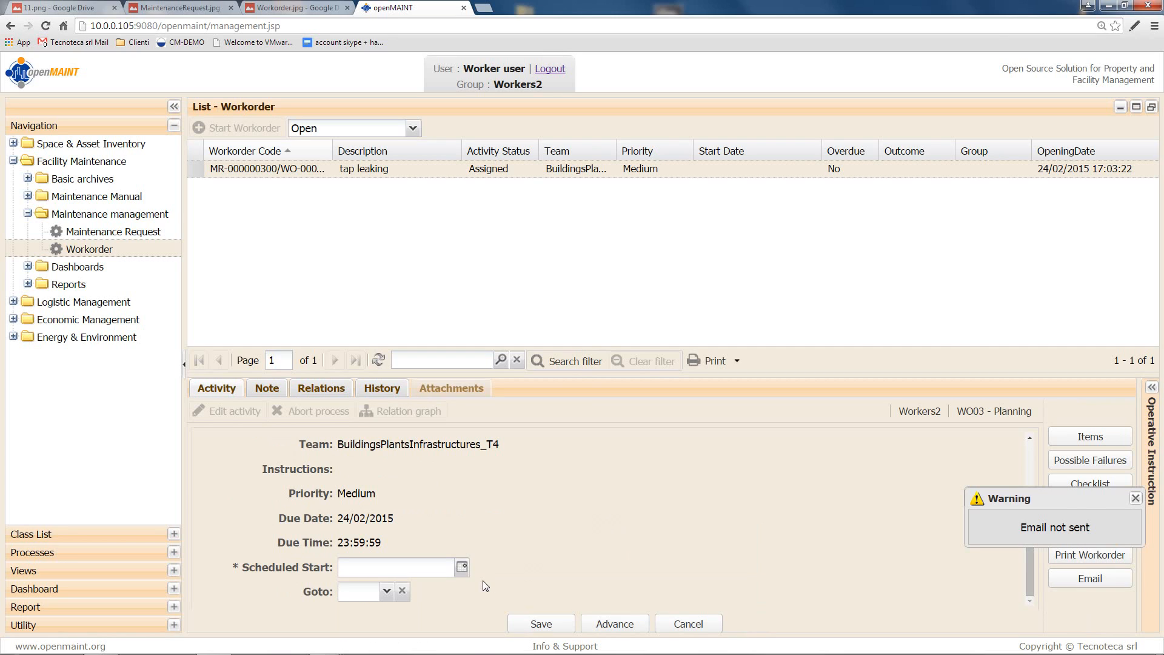
pyautogui.click(468, 569)
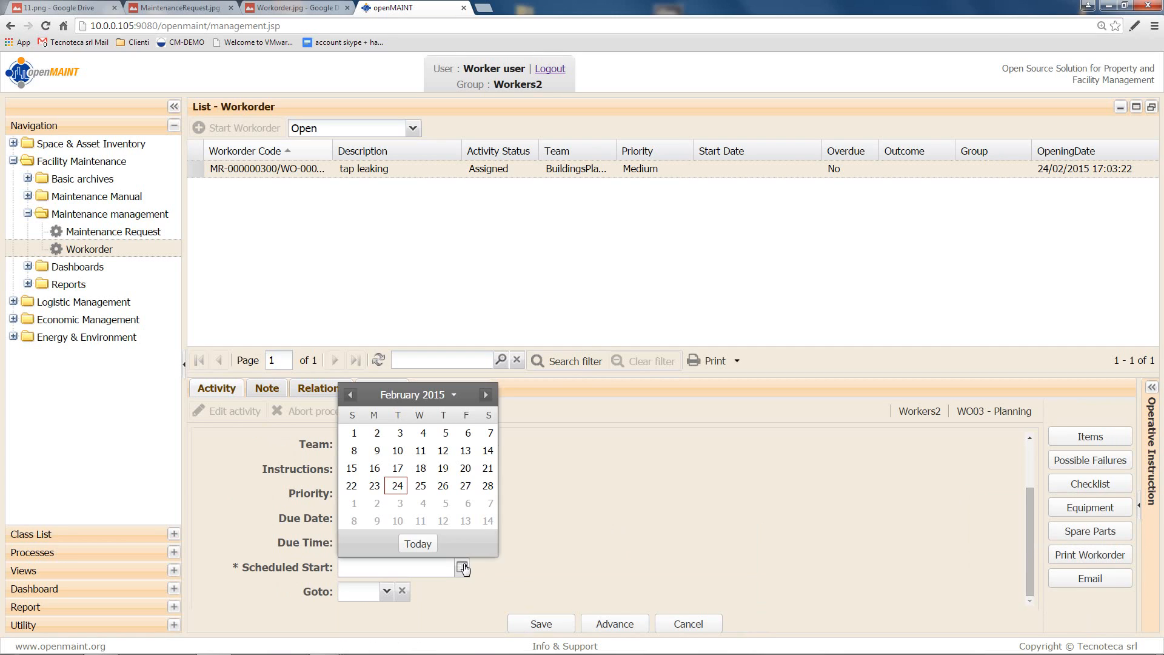
pyautogui.click(421, 543)
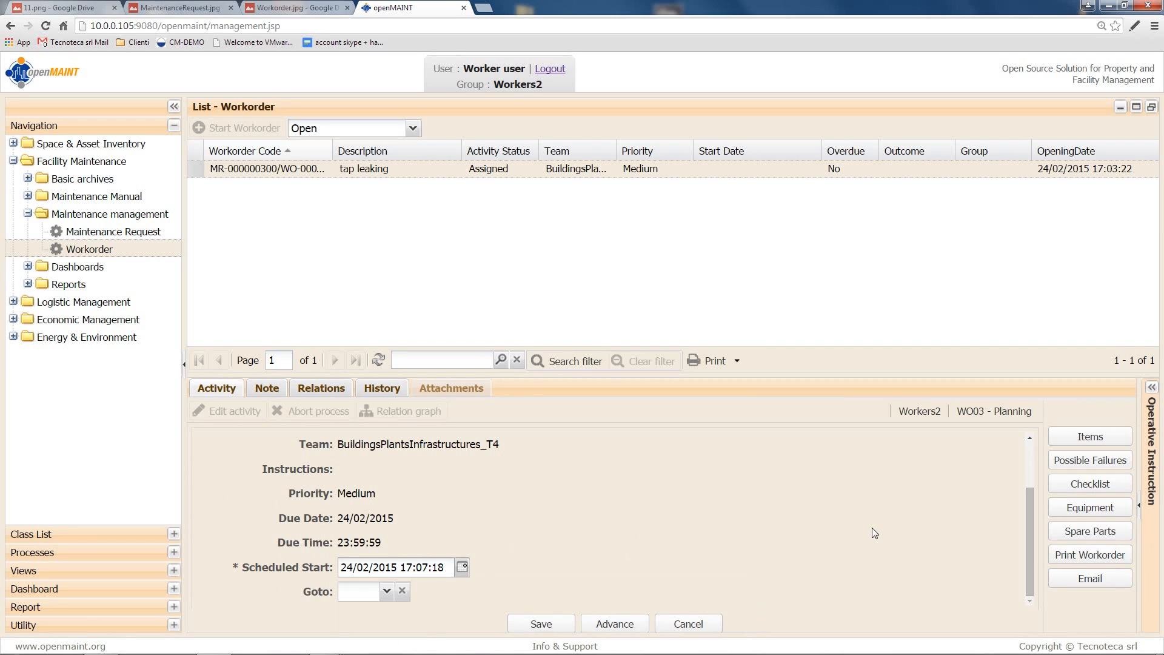
pyautogui.click(1077, 554)
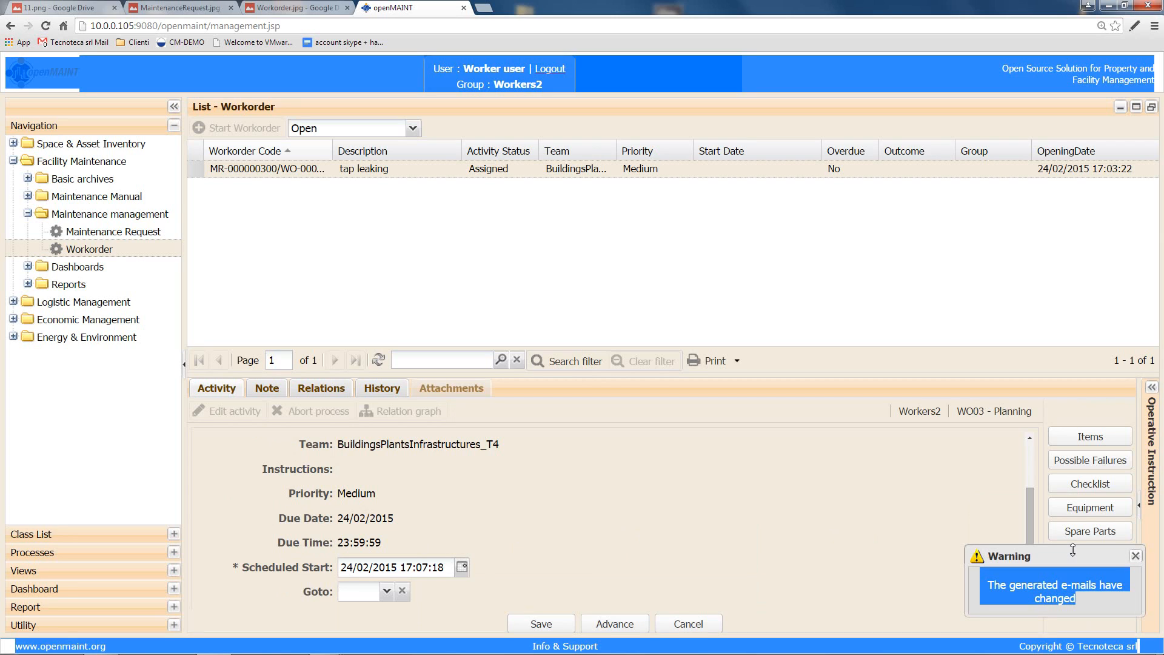
pyautogui.click(1135, 555)
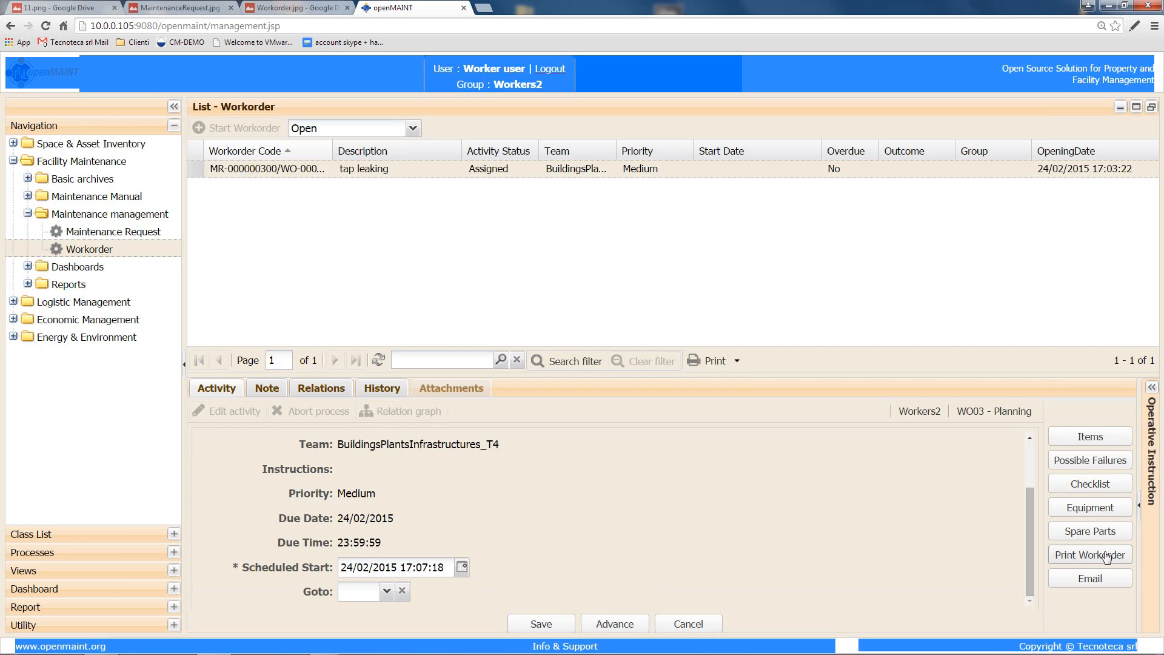
pyautogui.click(1107, 555)
pyautogui.click(532, 579)
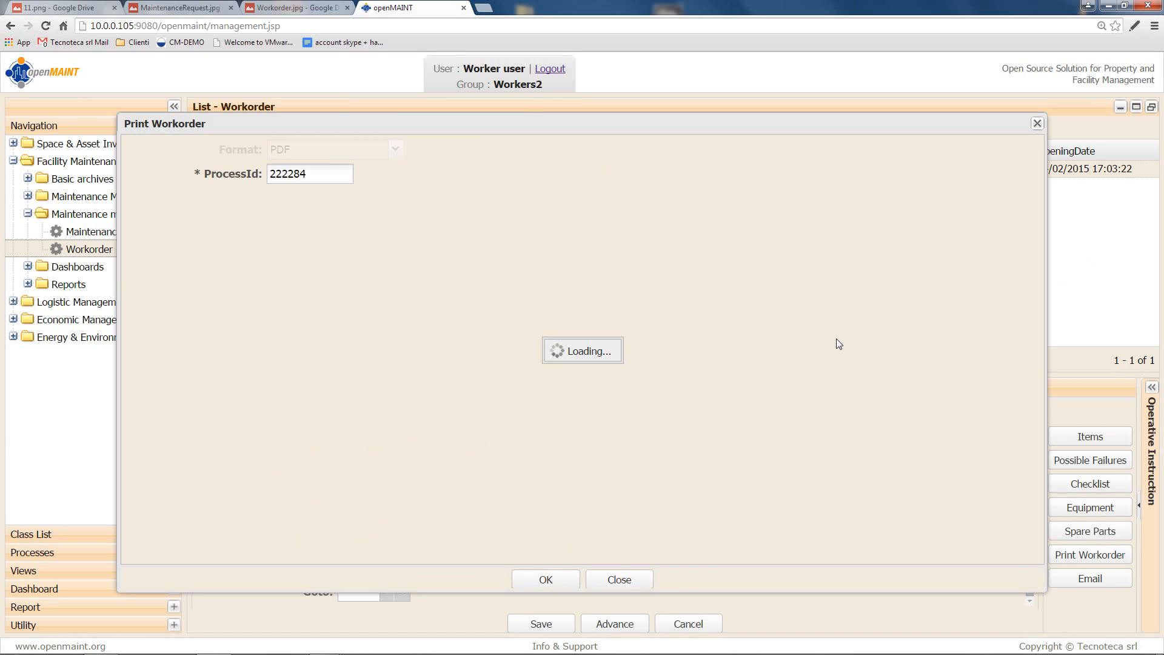
pyautogui.moveTo(341, 282); pyautogui.dragTo(708, 511)
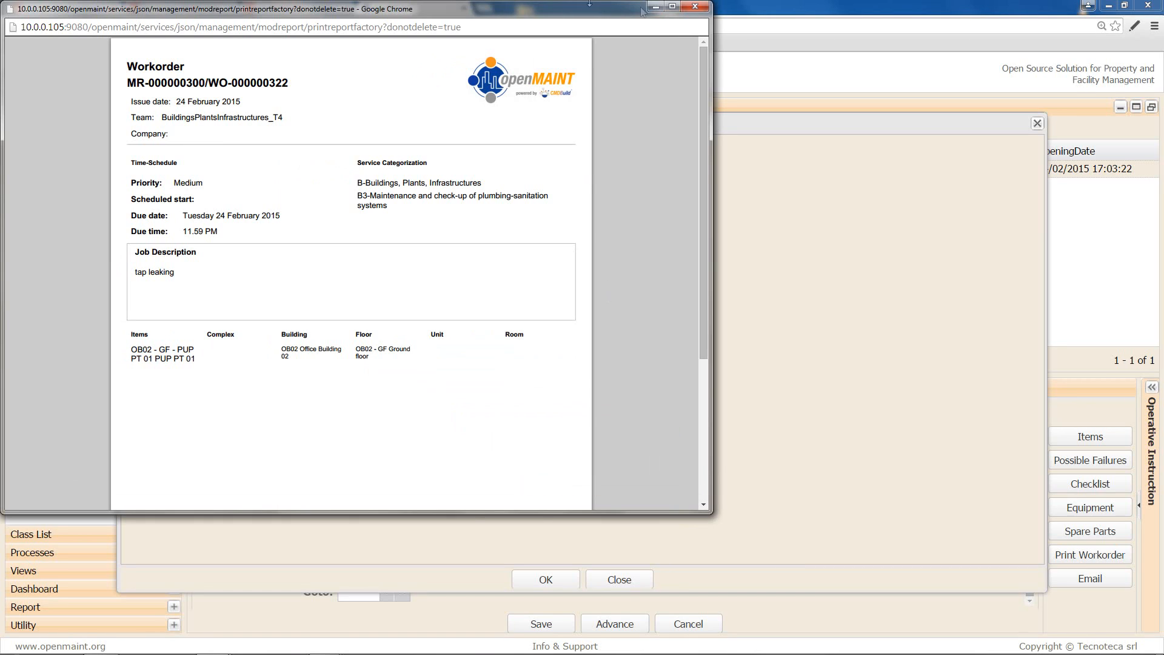
pyautogui.click(695, 6)
pyautogui.click(619, 580)
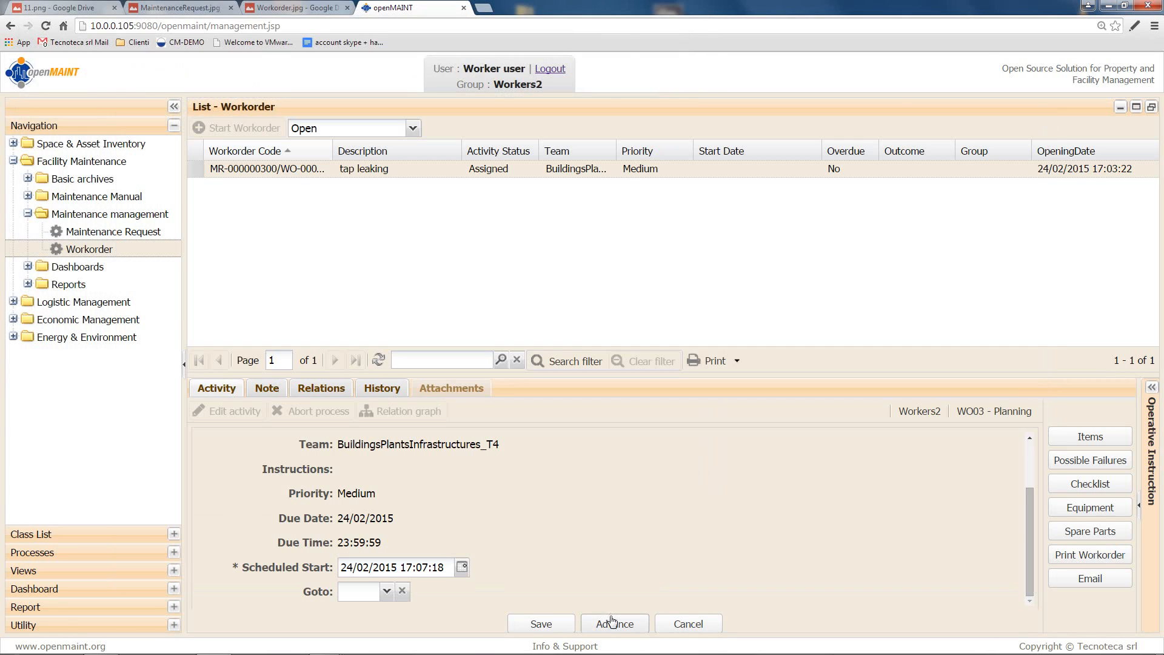
# Step: Choose Start as the next step and advance the work order into WO04 – Execution
pyautogui.click(385, 592)
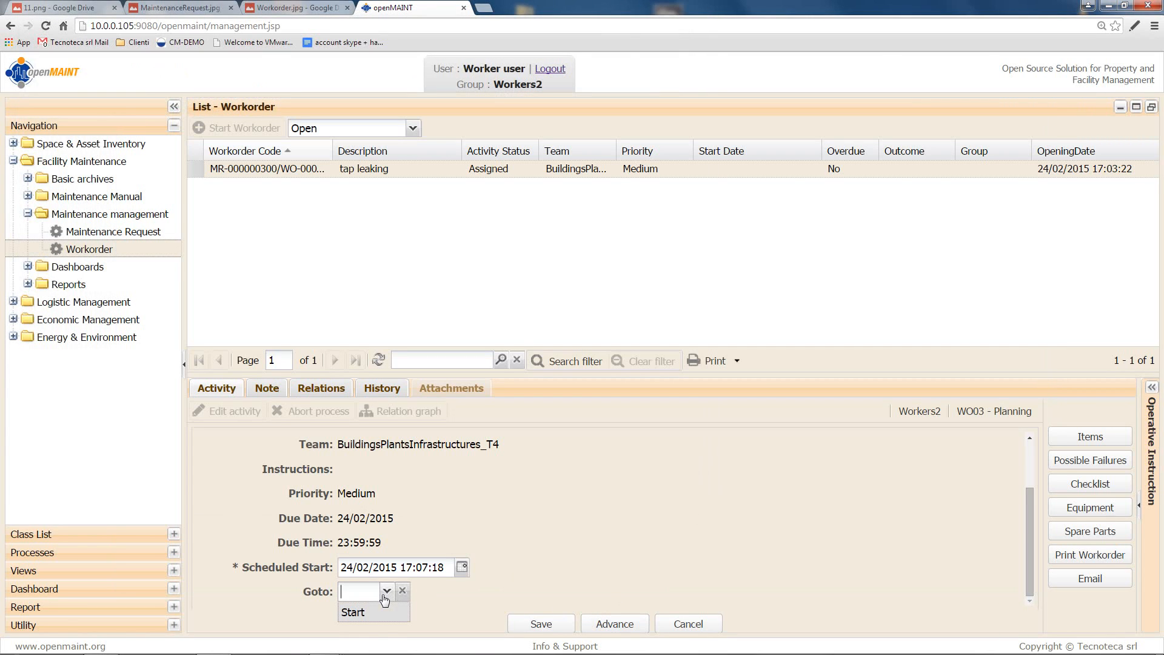
pyautogui.click(379, 612)
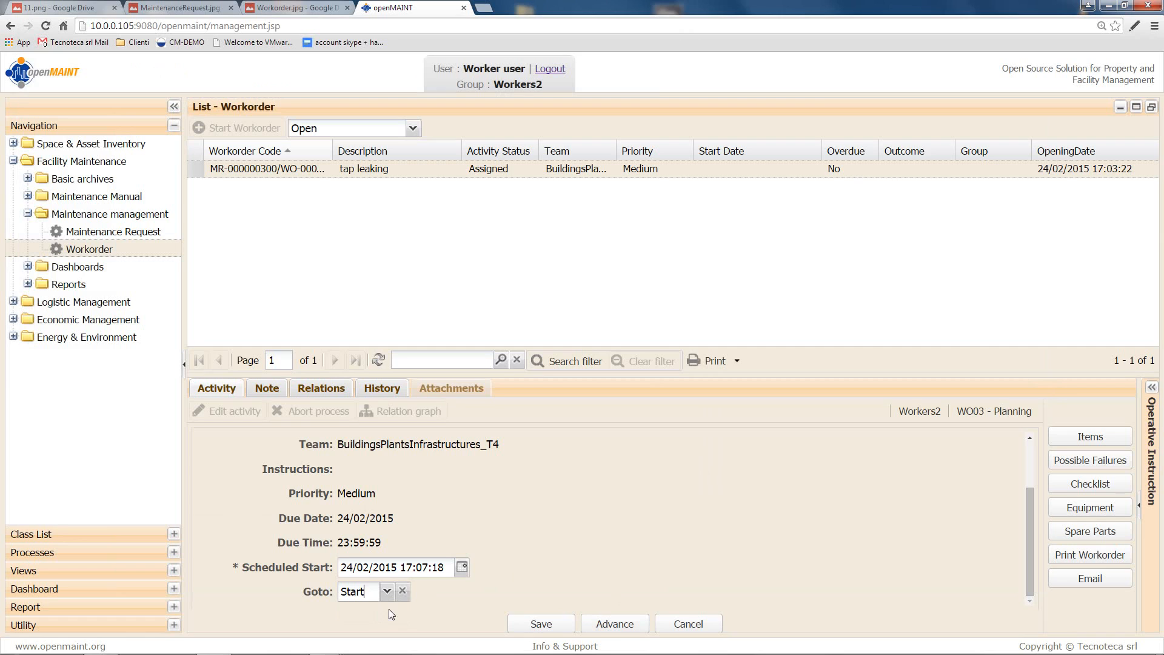
pyautogui.click(613, 624)
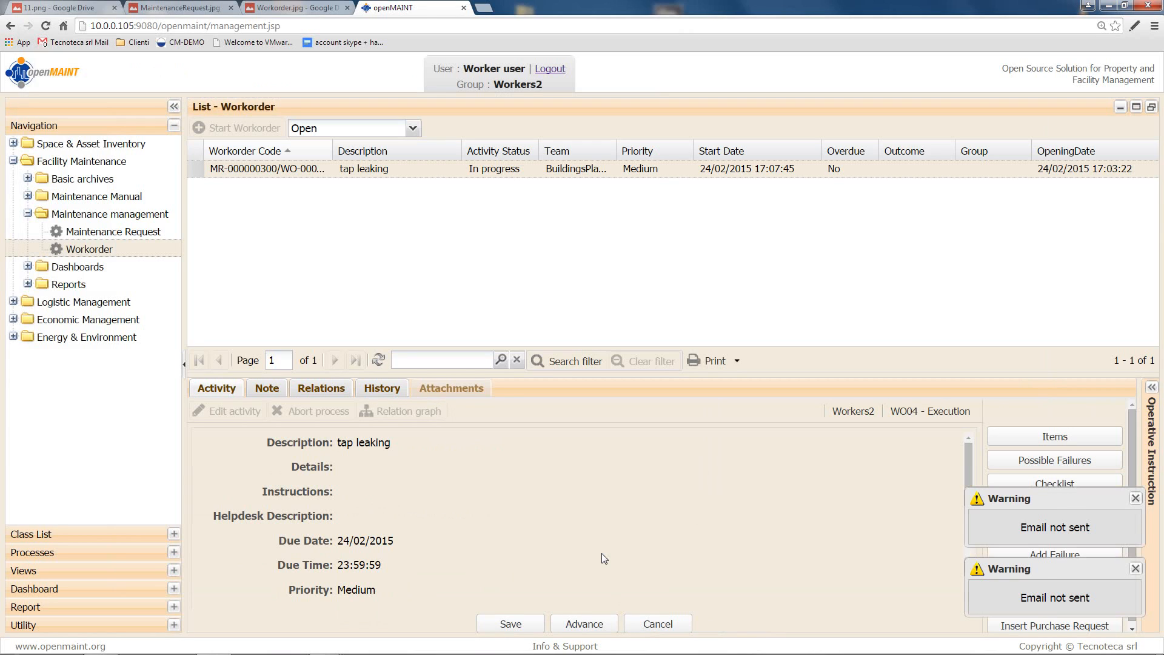
# Step: Enter 'problem fixed' as the step description, then bring up Insert Maintenance Request
pyautogui.scroll(-5, 466, 485)
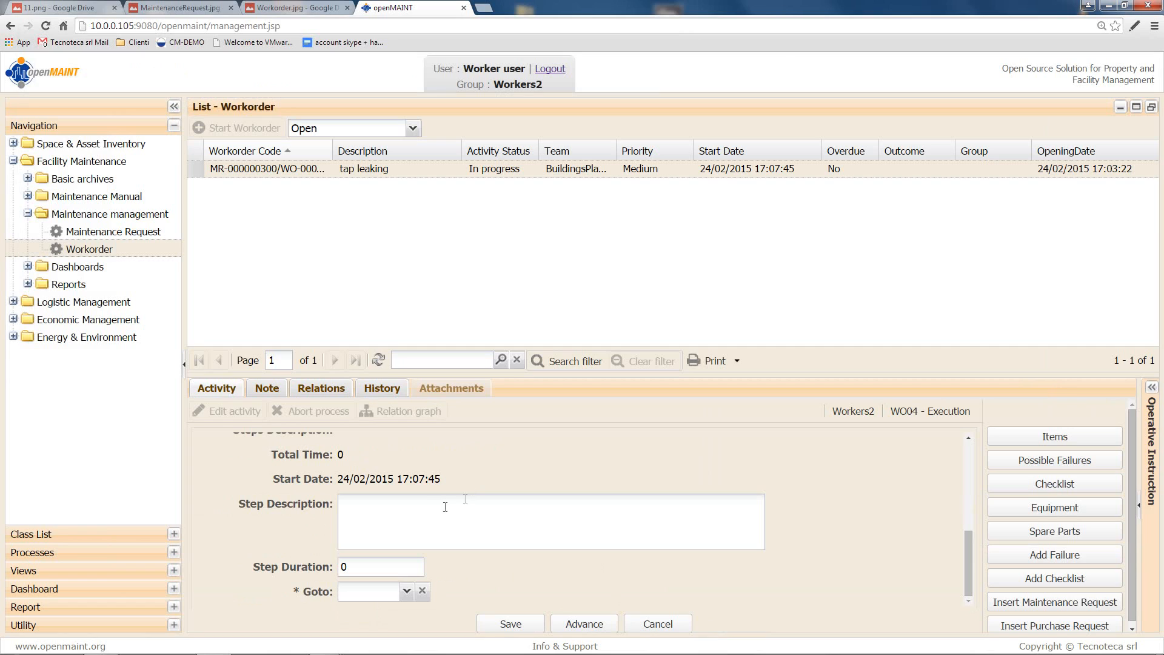
pyautogui.write('problem fixed')
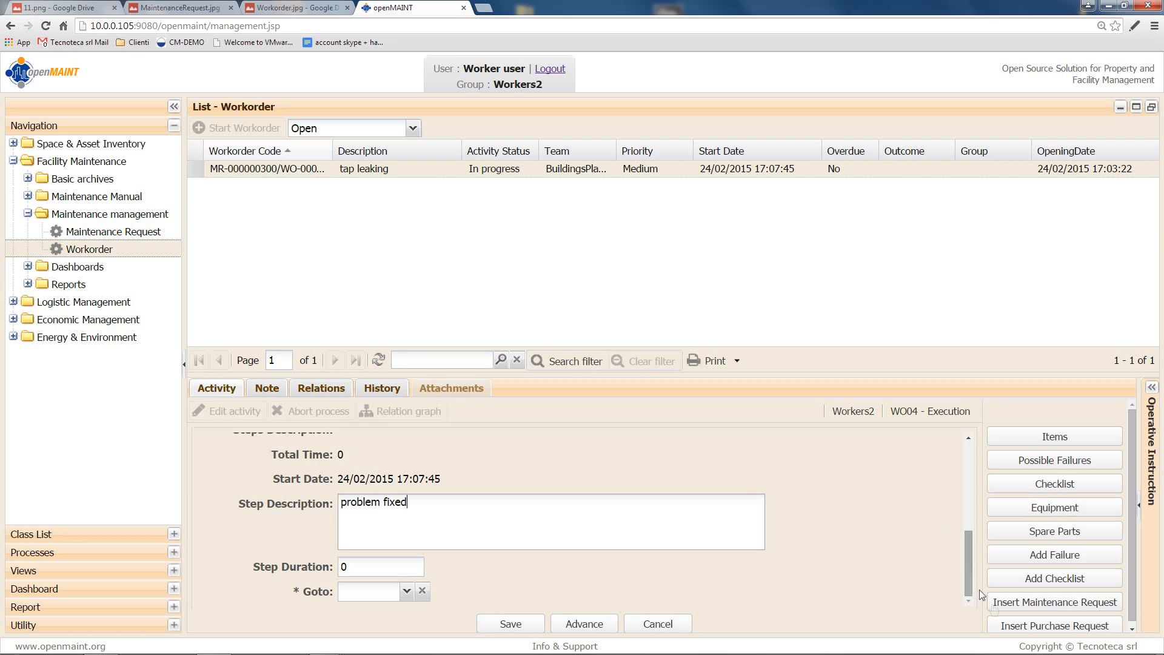
pyautogui.click(1010, 606)
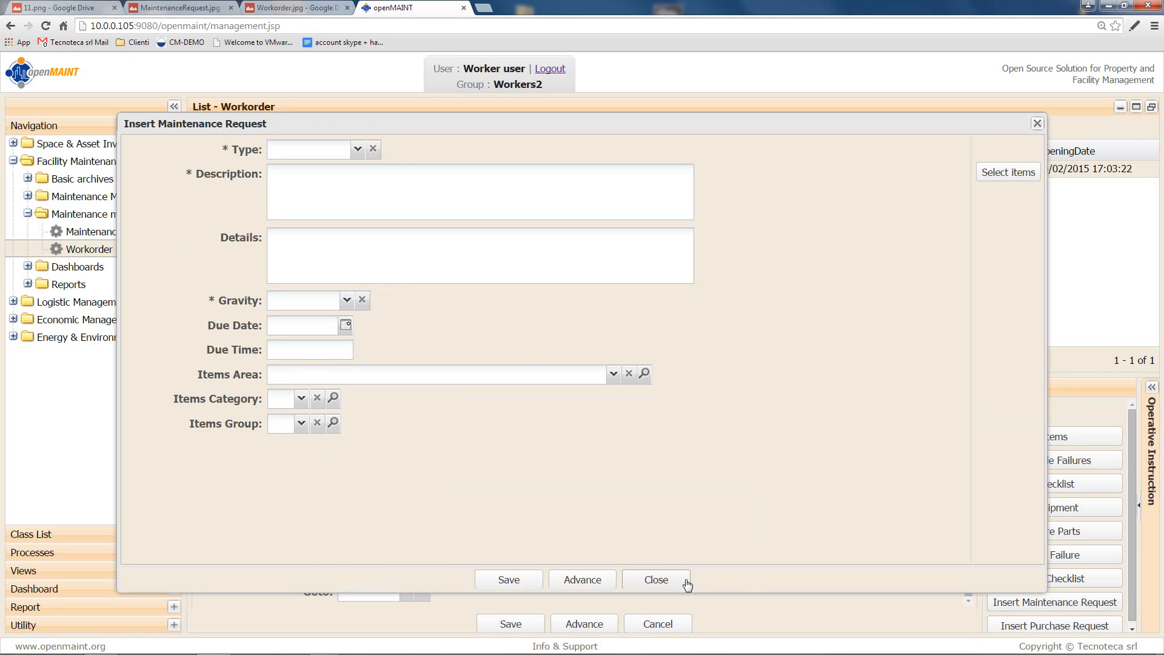
# Step: Dismiss both the Insert Maintenance Request and Insert Purchase Request forms without adding anything
pyautogui.click(656, 580)
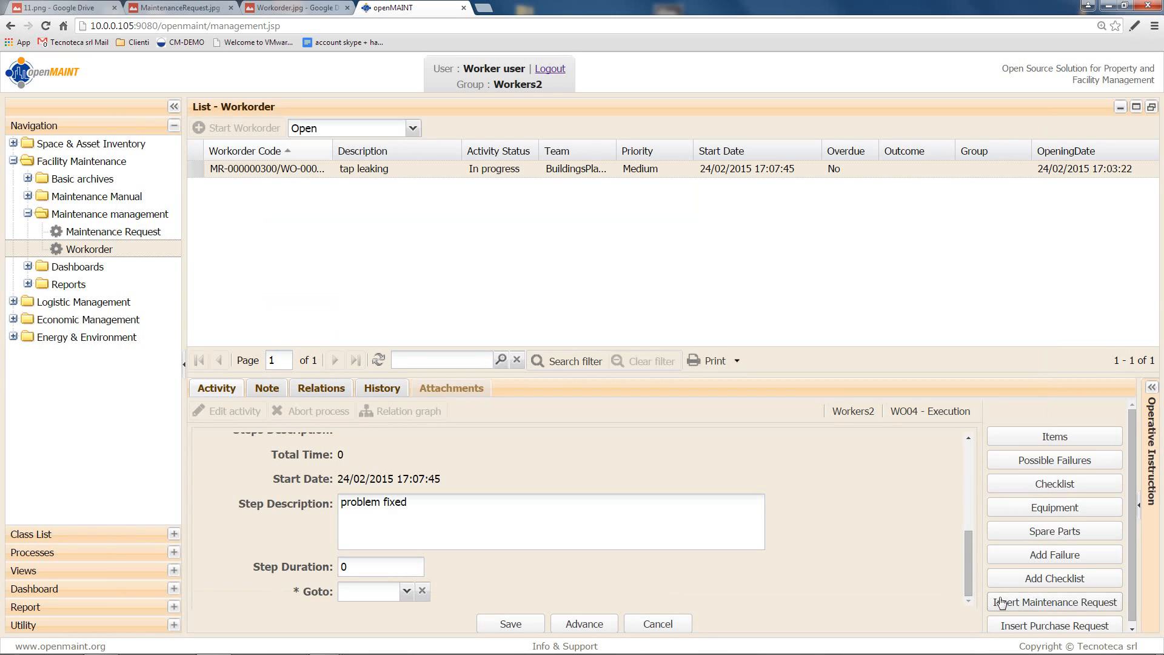
pyautogui.scroll(-1, 1019, 607)
pyautogui.click(1022, 620)
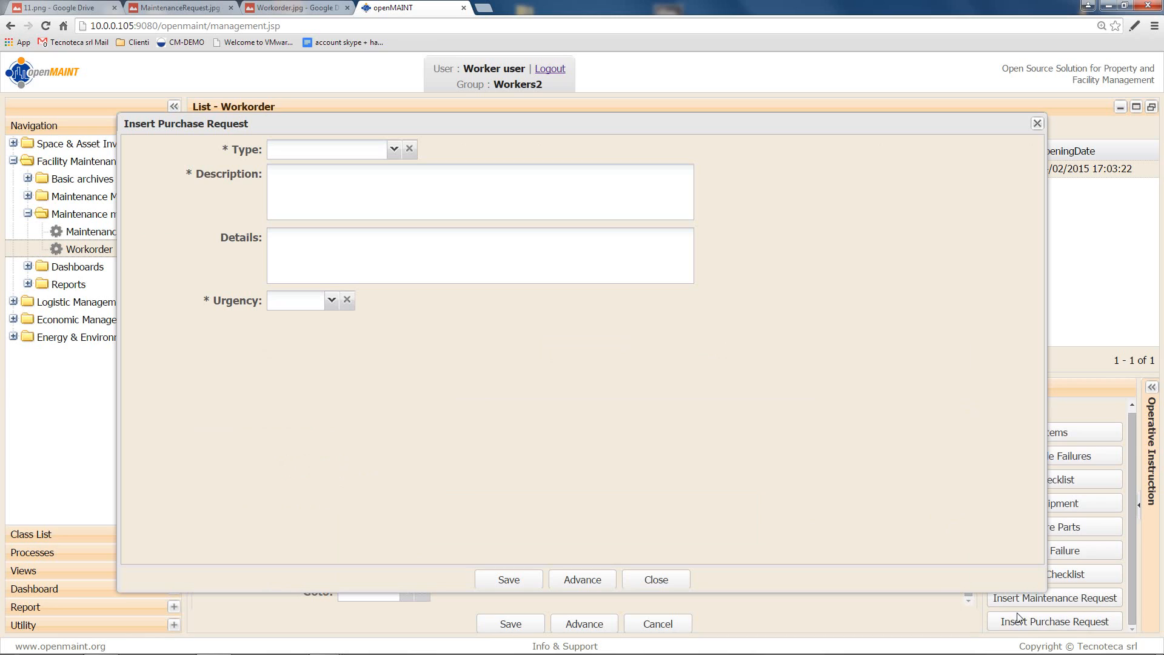
pyautogui.click(657, 580)
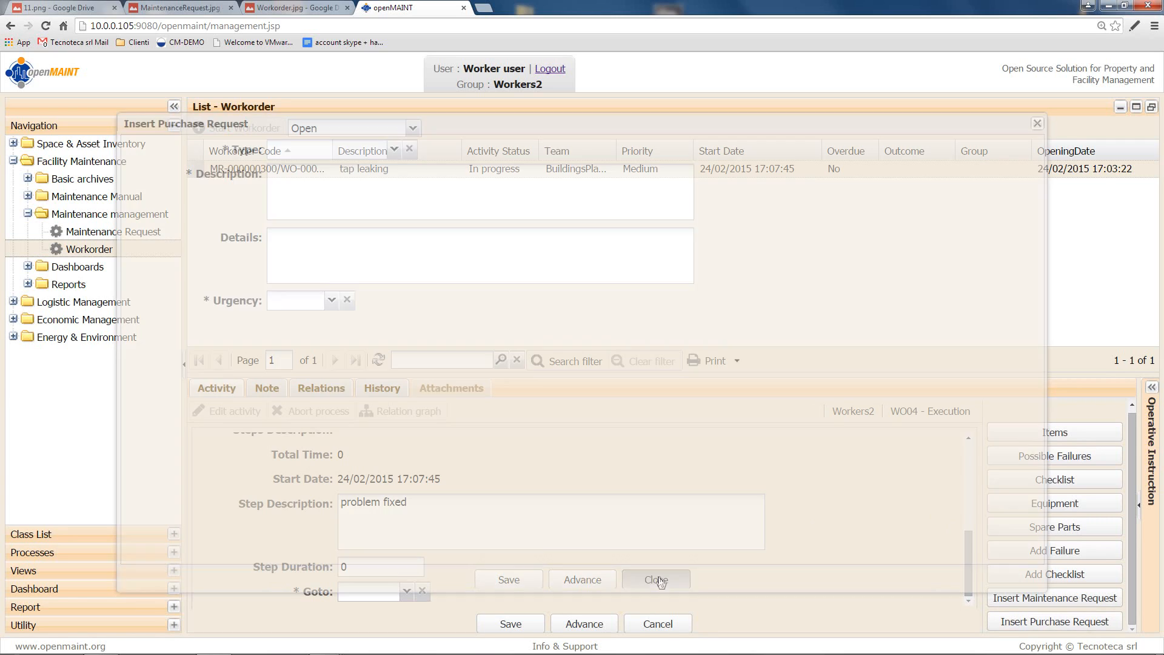
# Step: Advance the work order with Goto set to Close, and give its closure Outcome Positive
pyautogui.click(405, 597)
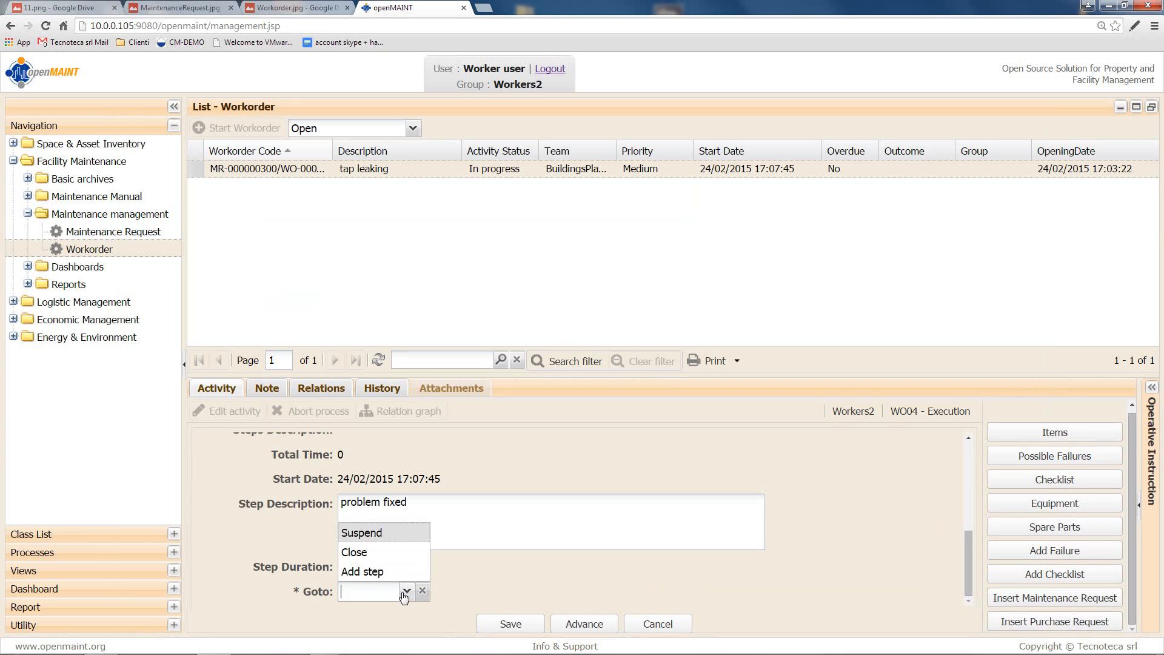
pyautogui.click(389, 552)
pyautogui.click(584, 623)
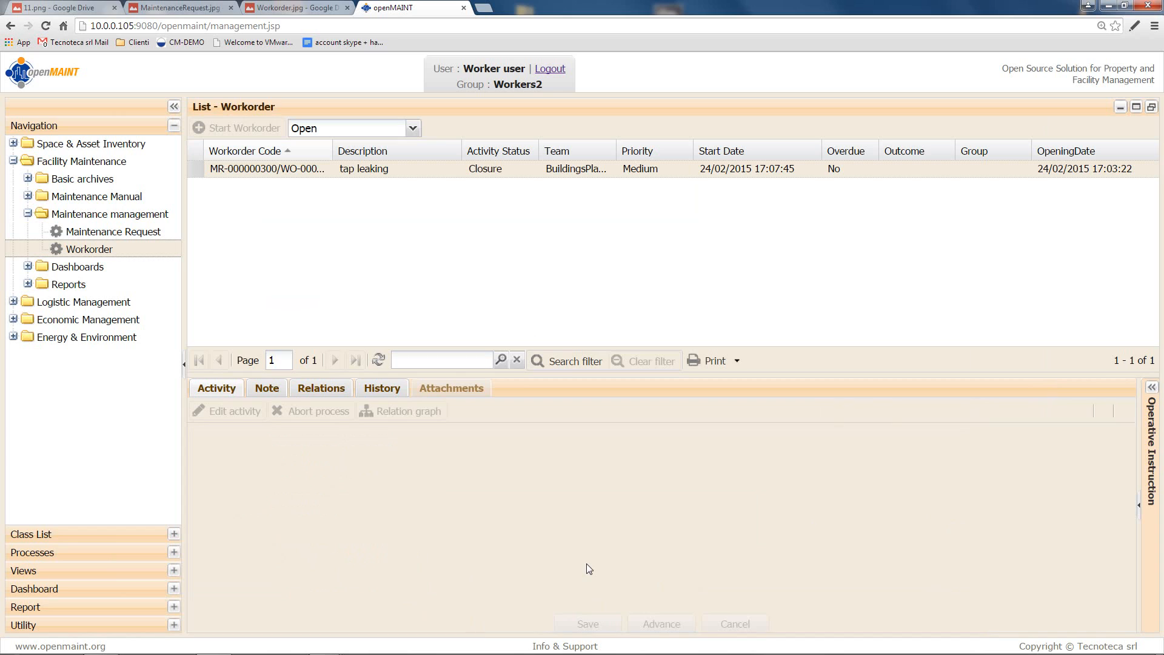
pyautogui.scroll(-5, 550, 546)
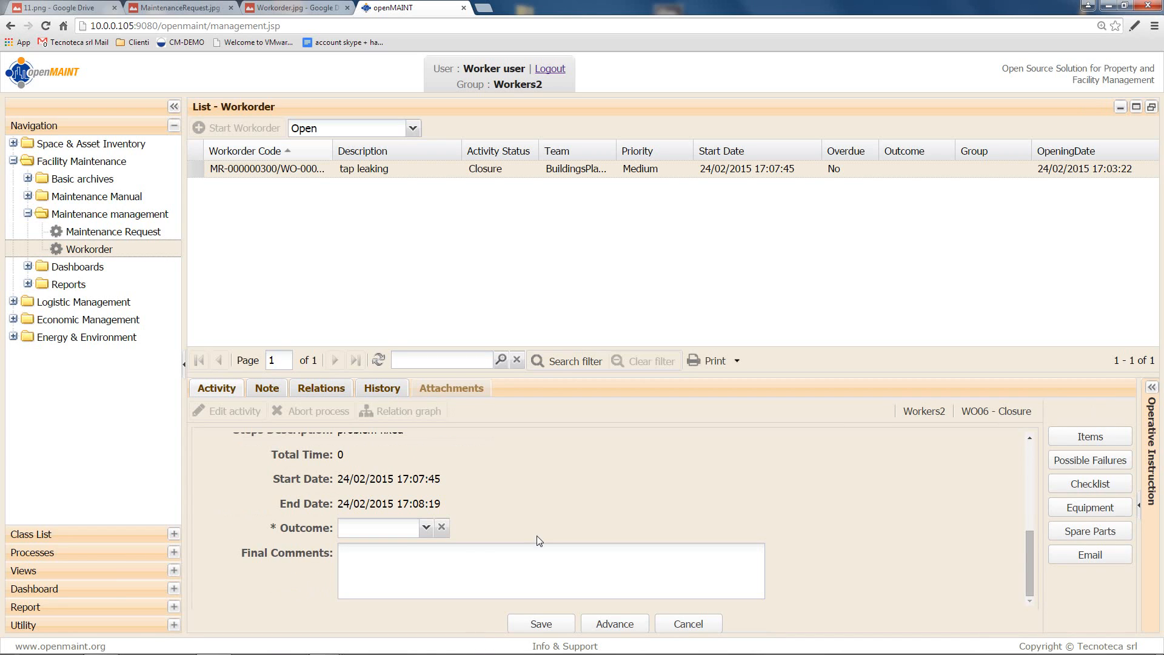
pyautogui.click(424, 531)
pyautogui.click(405, 551)
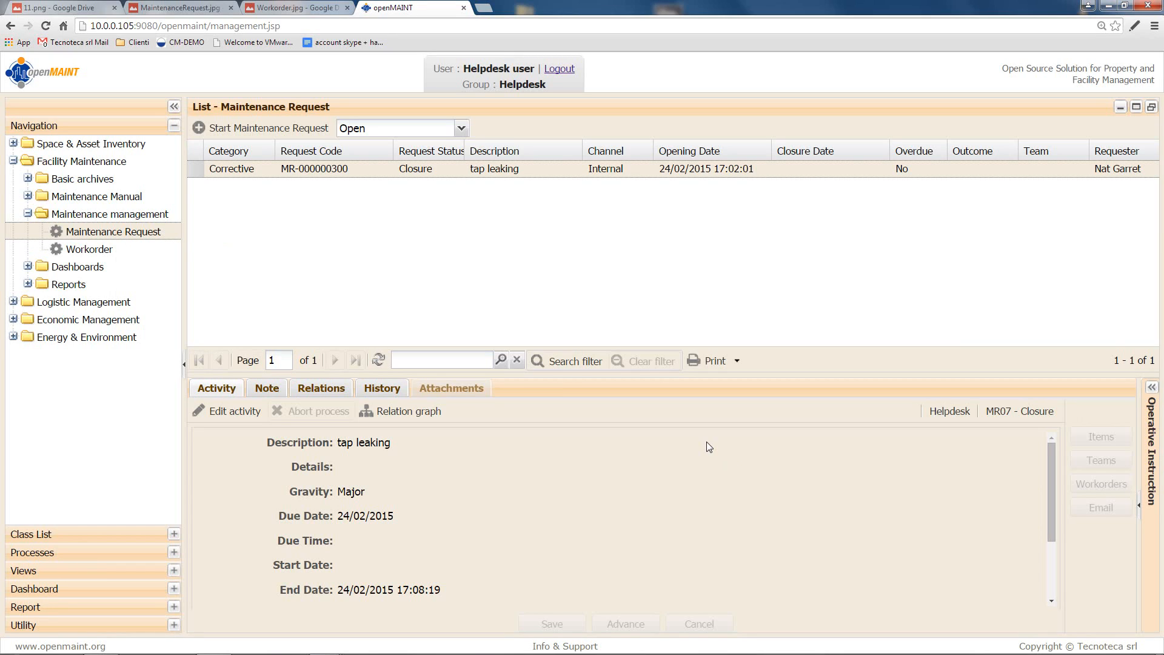
# Step: Edit the MR07 – Closure activity, set Outcome to Positive, and advance it
pyautogui.click(229, 411)
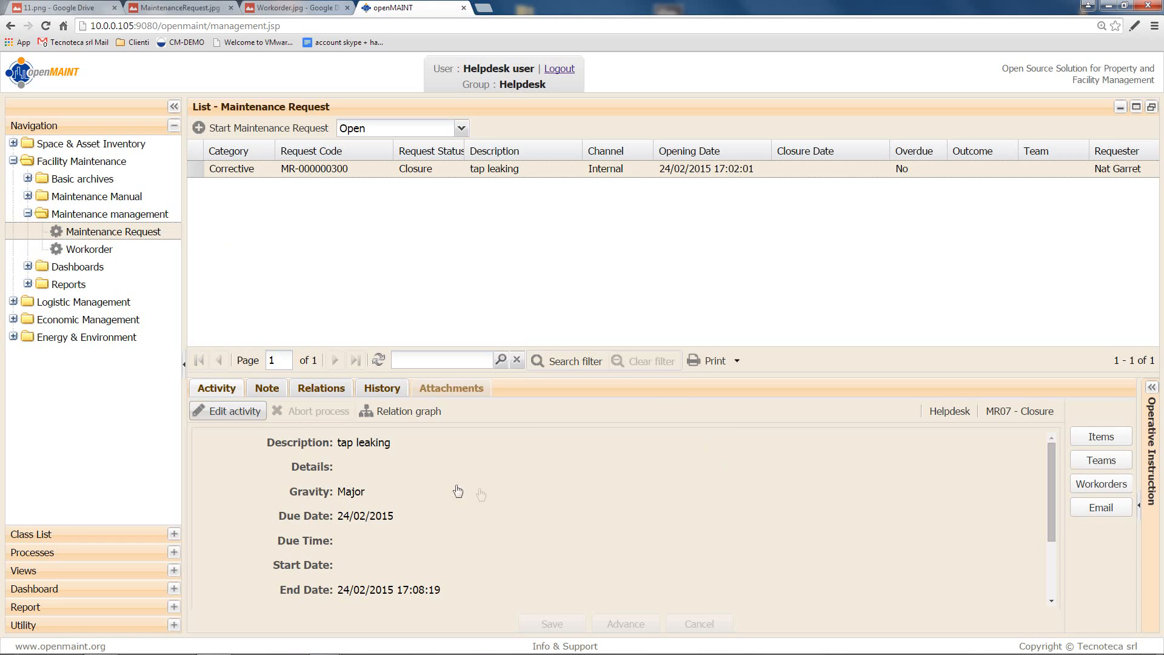
pyautogui.scroll(-3, 485, 504)
pyautogui.click(426, 528)
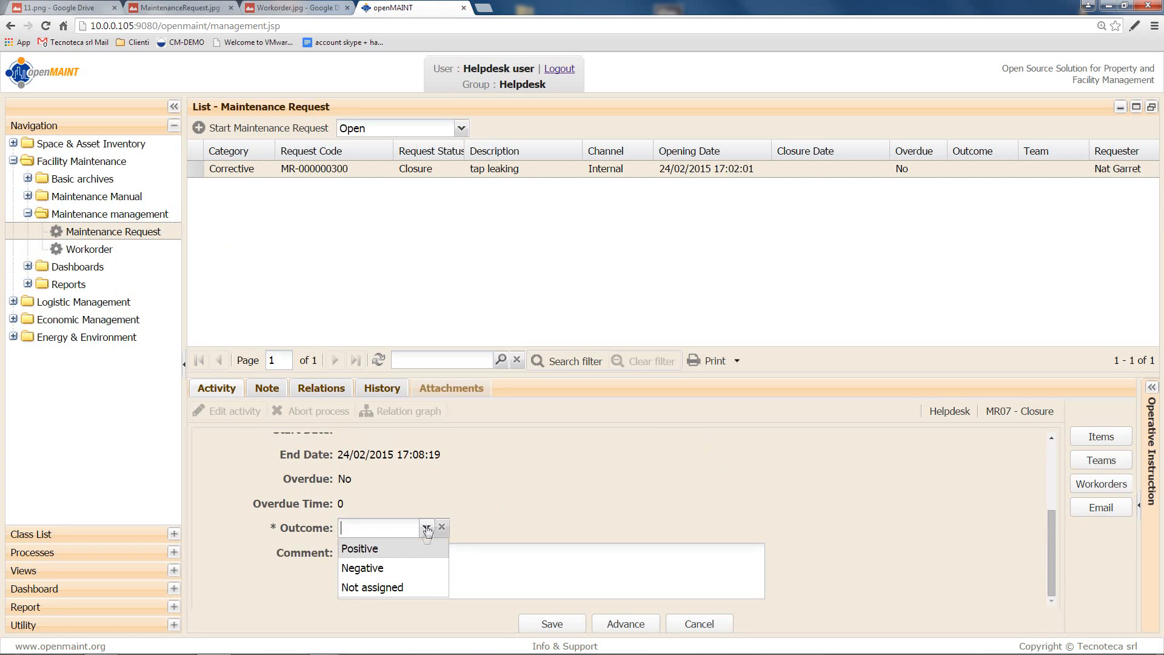
pyautogui.click(416, 550)
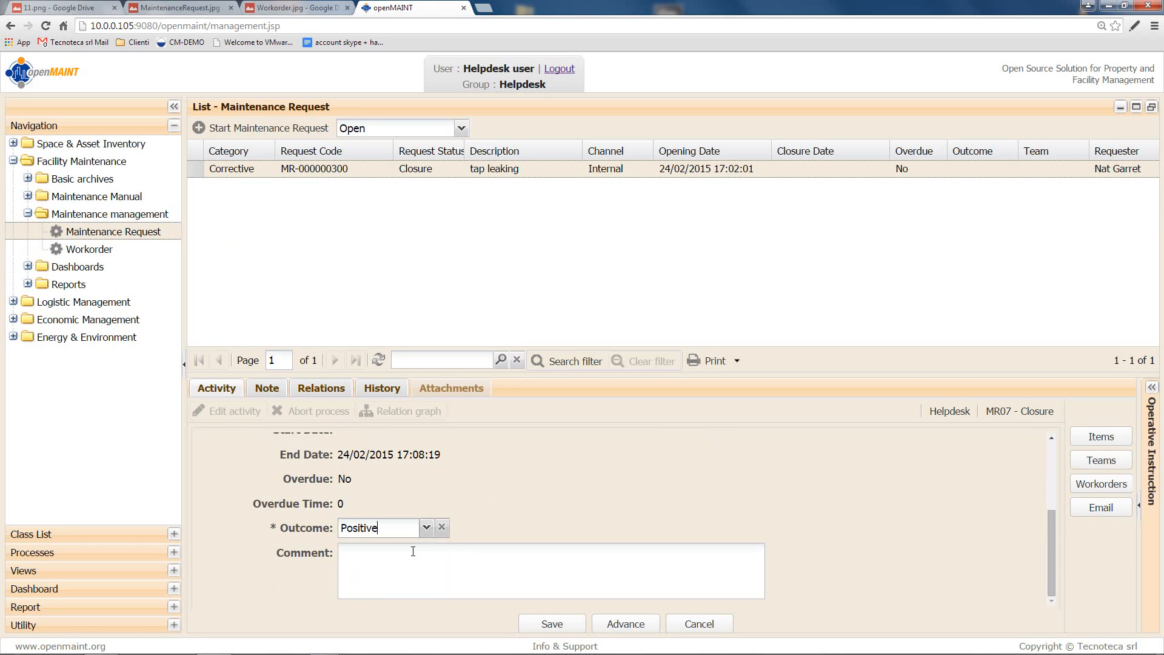
pyautogui.click(627, 625)
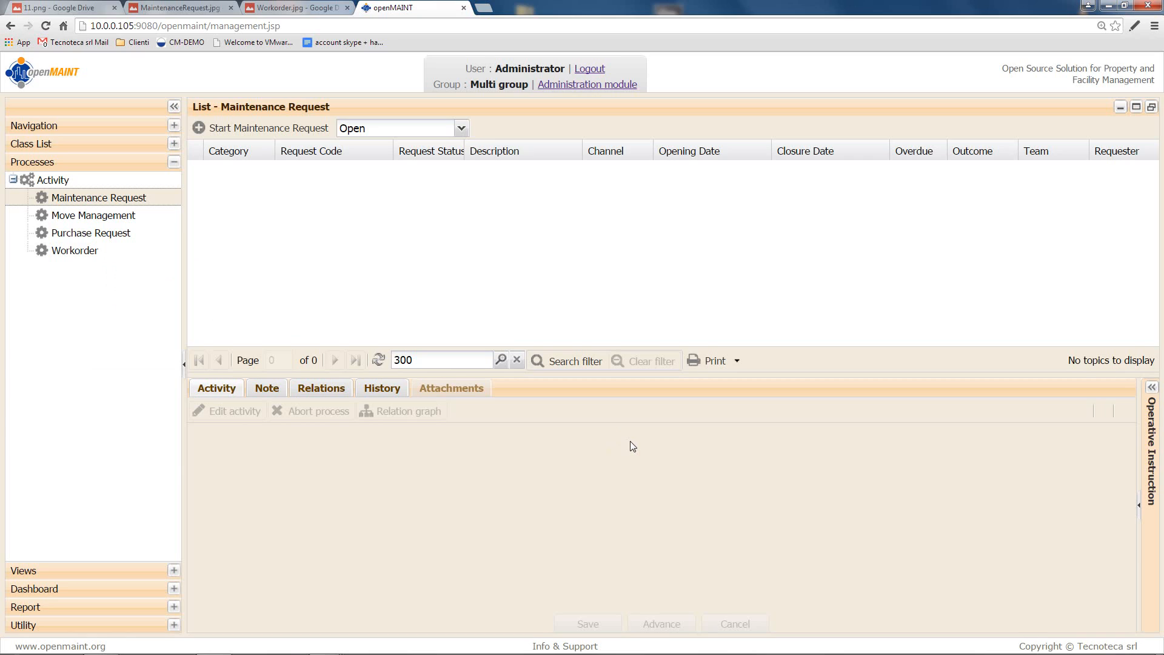
pyautogui.click(463, 128)
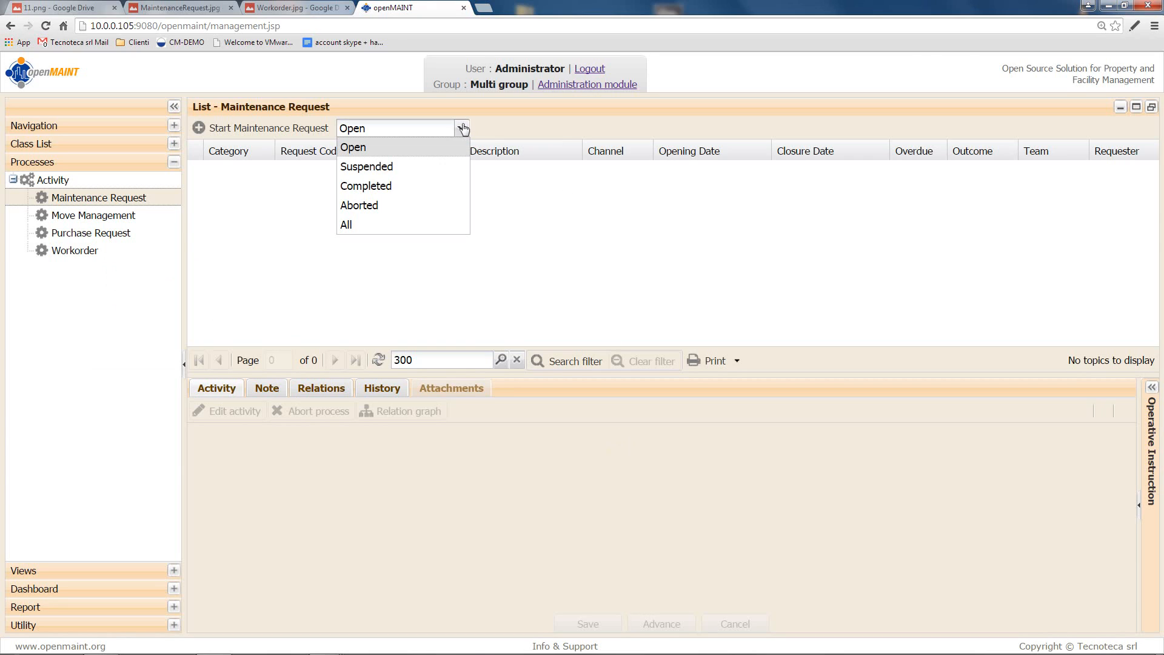
pyautogui.click(440, 193)
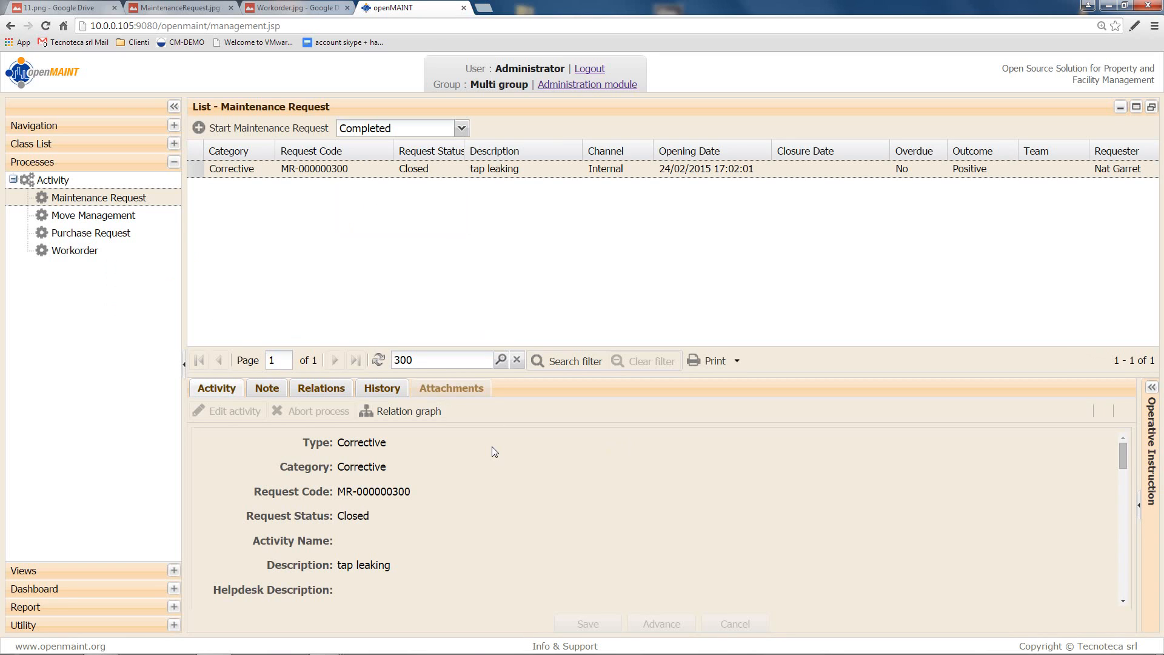
pyautogui.scroll(-3, 494, 452)
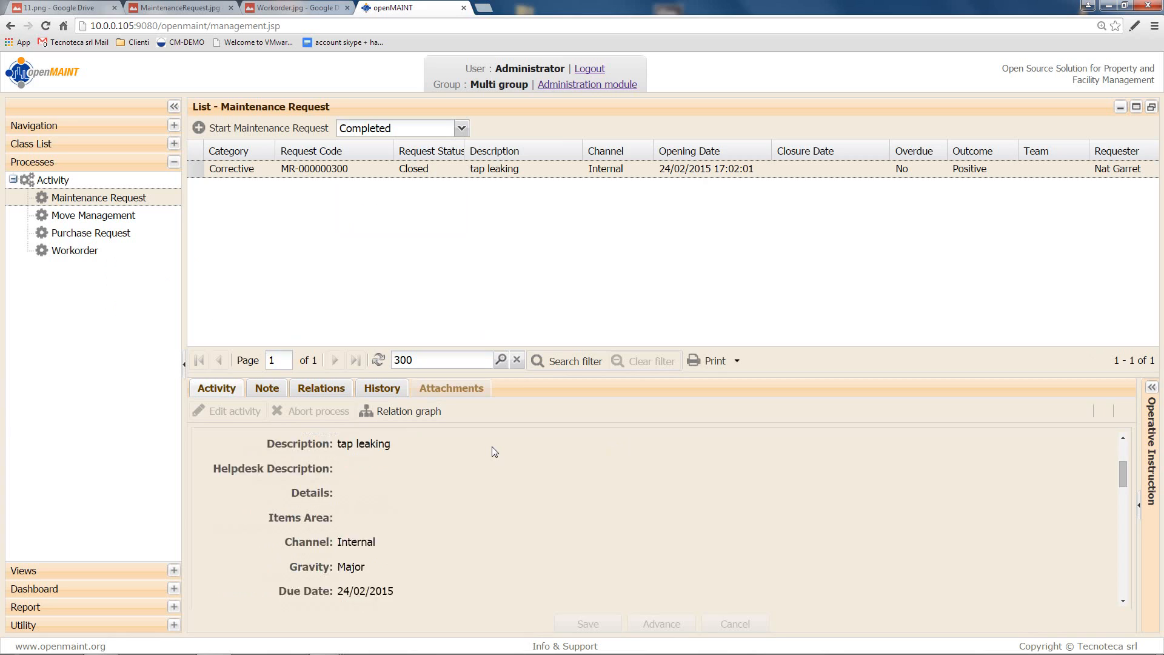
pyautogui.scroll(-5, 495, 452)
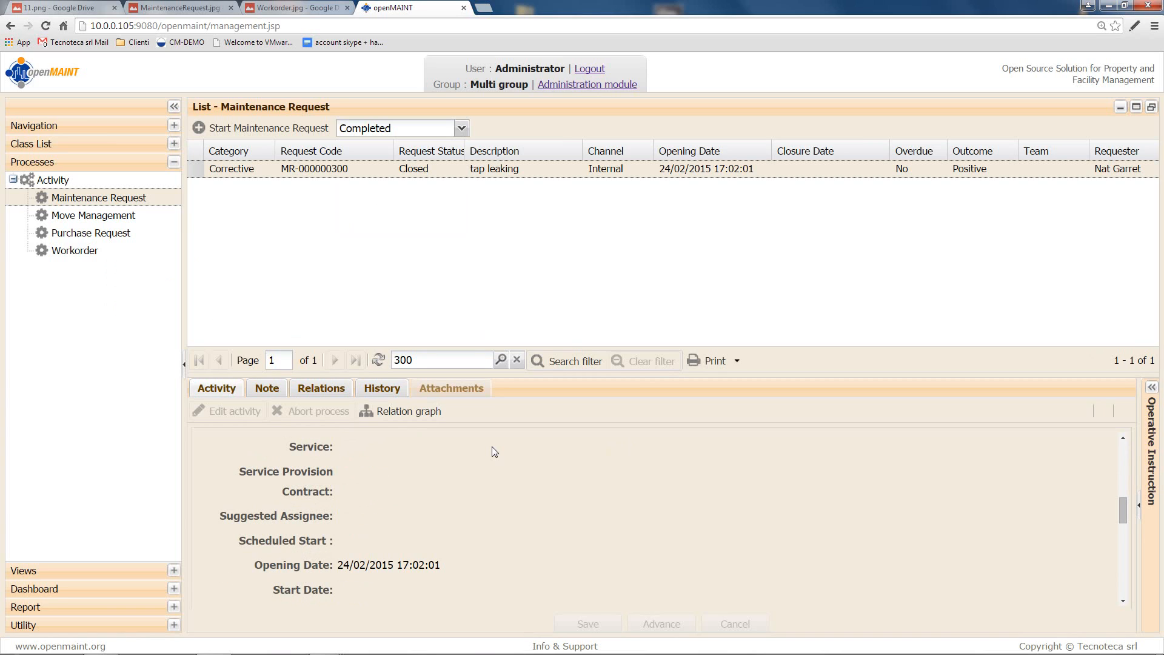
pyautogui.scroll(-3, 494, 452)
pyautogui.scroll(-3, 492, 447)
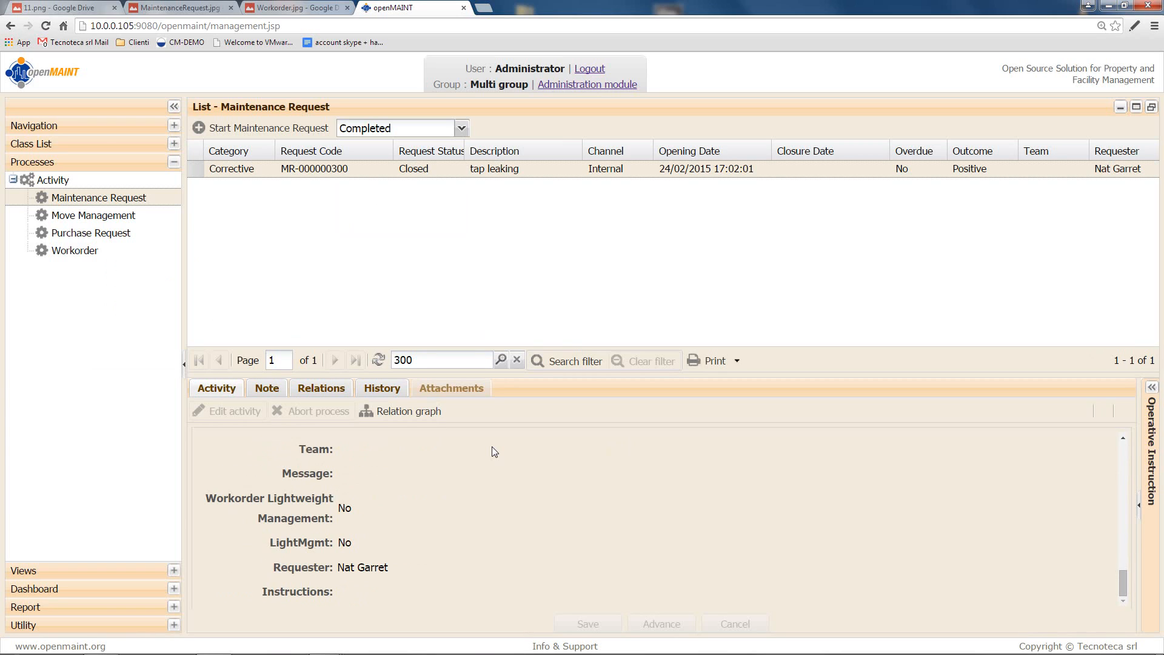
pyautogui.scroll(4, 493, 449)
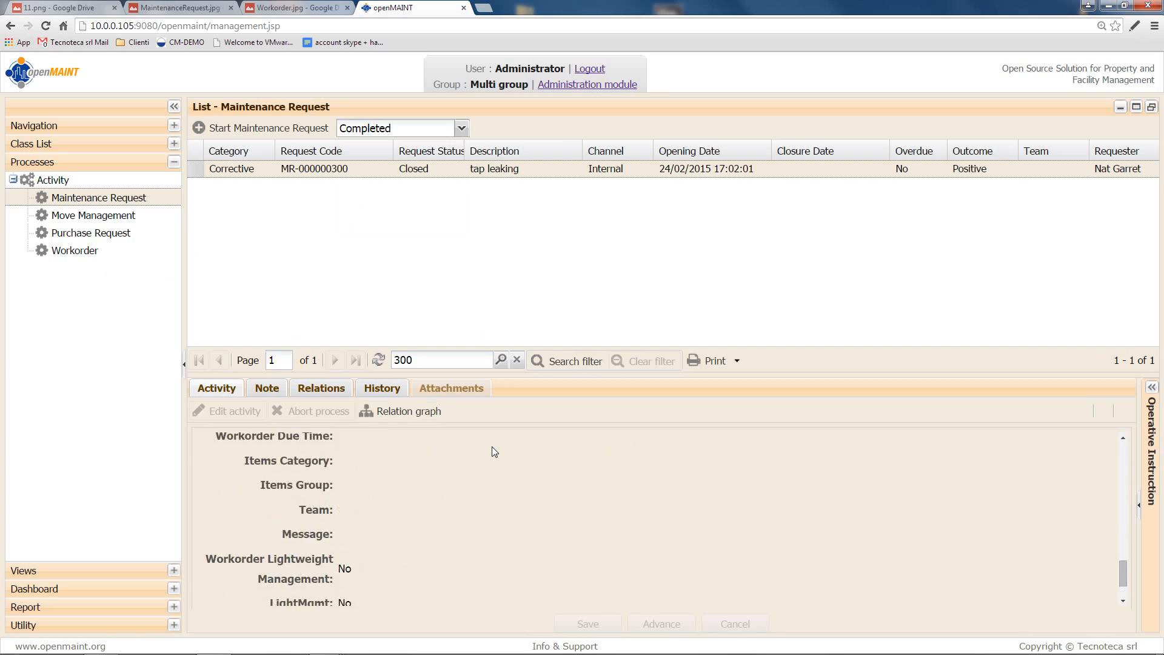
# Step: Show the request's History and expand an MR07 – Closure row to review its recorded values
pyautogui.click(382, 391)
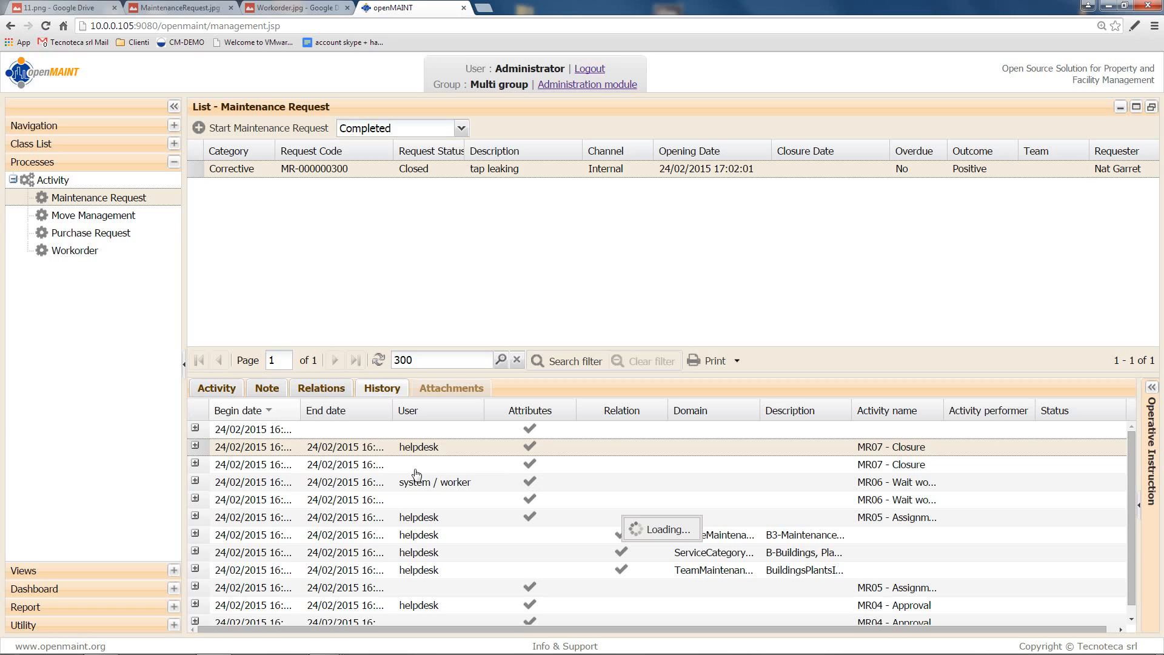
pyautogui.click(194, 447)
pyautogui.scroll(-5, 413, 519)
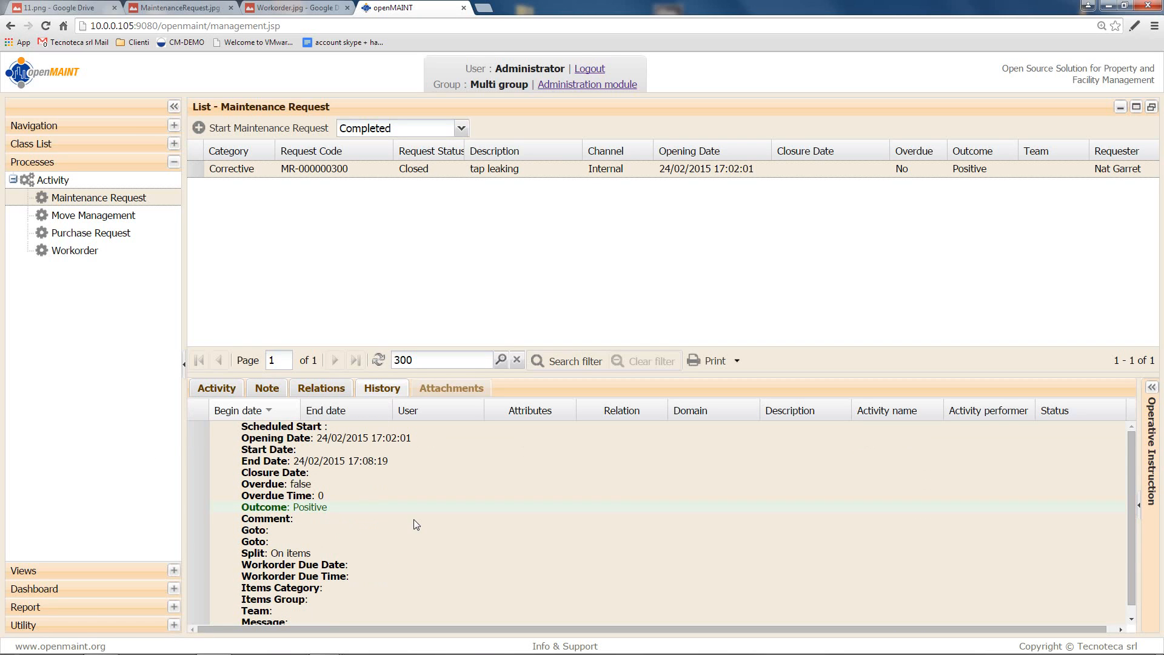
pyautogui.scroll(-4, 416, 523)
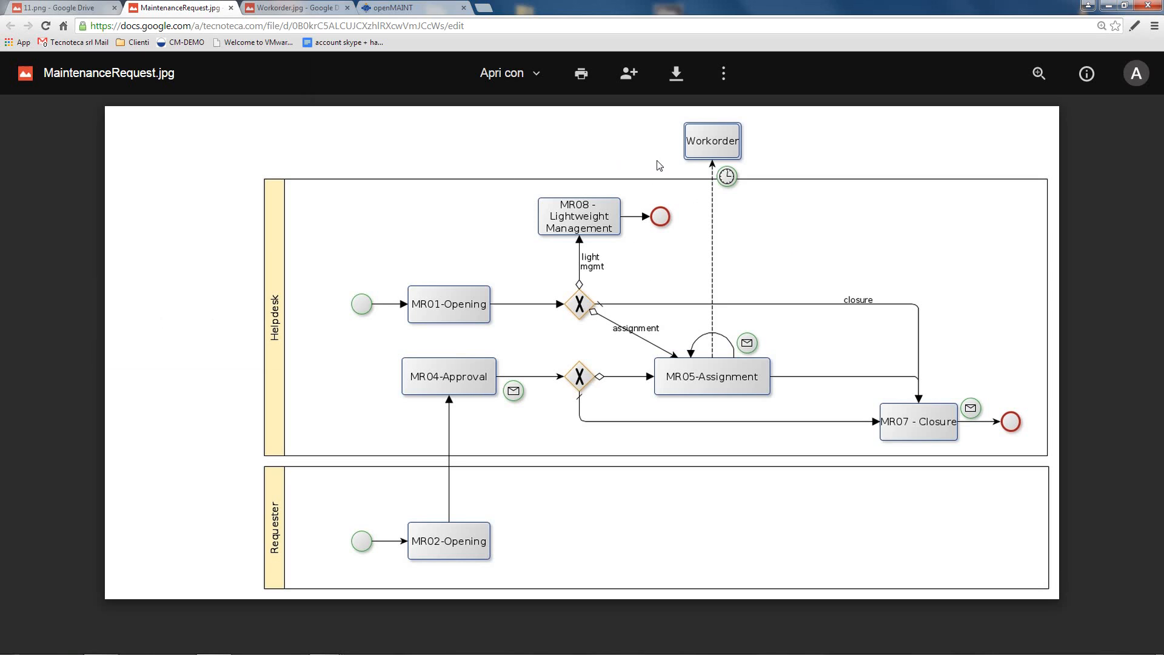
# Step: View the Workorder.jpg diagram, then return to openMAINT's Maintenance Request list
pyautogui.click(293, 8)
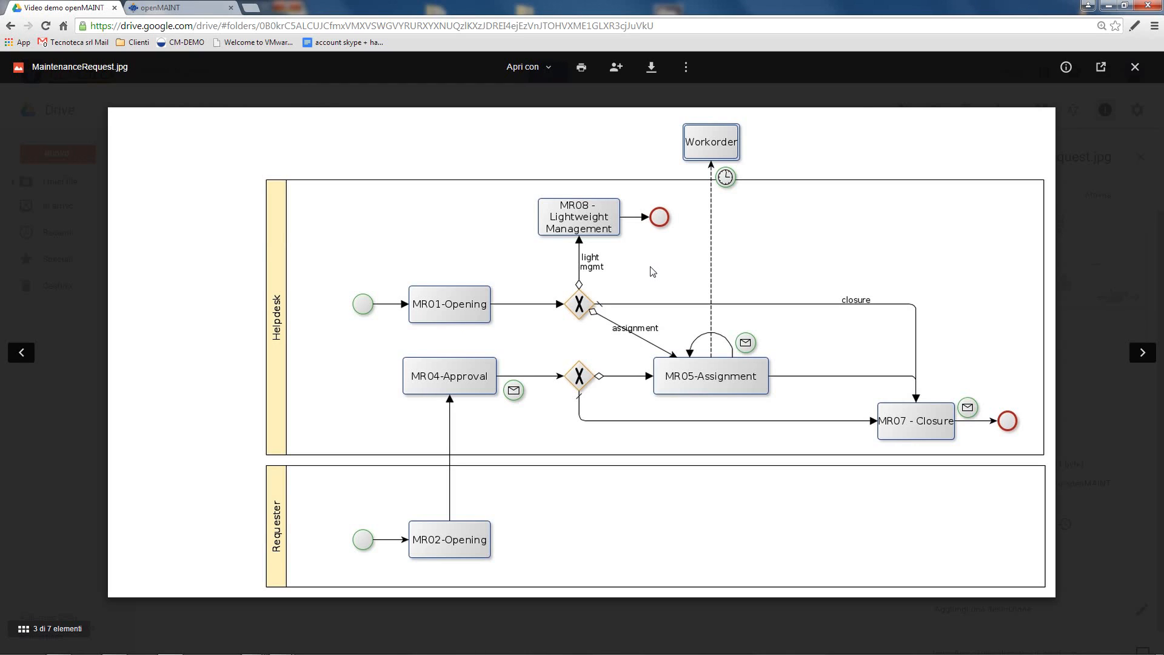
pyautogui.click(200, 8)
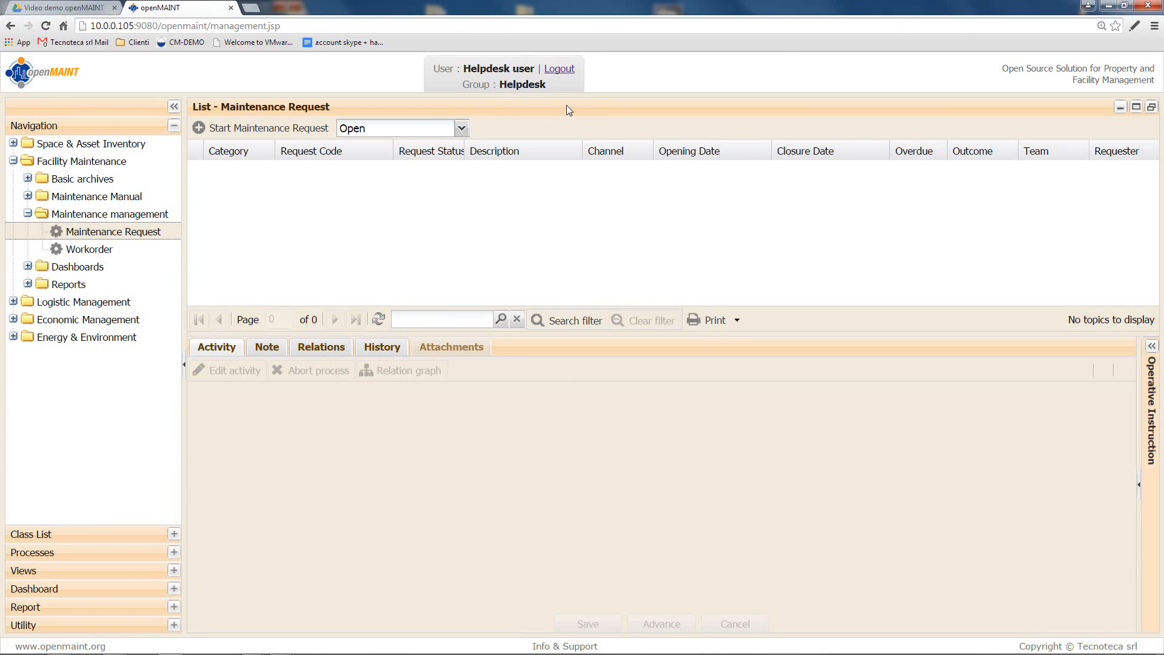
# Step: Begin a new request with Type Corrective, description 'tap leaking', and Gravity Major
pyautogui.click(310, 132)
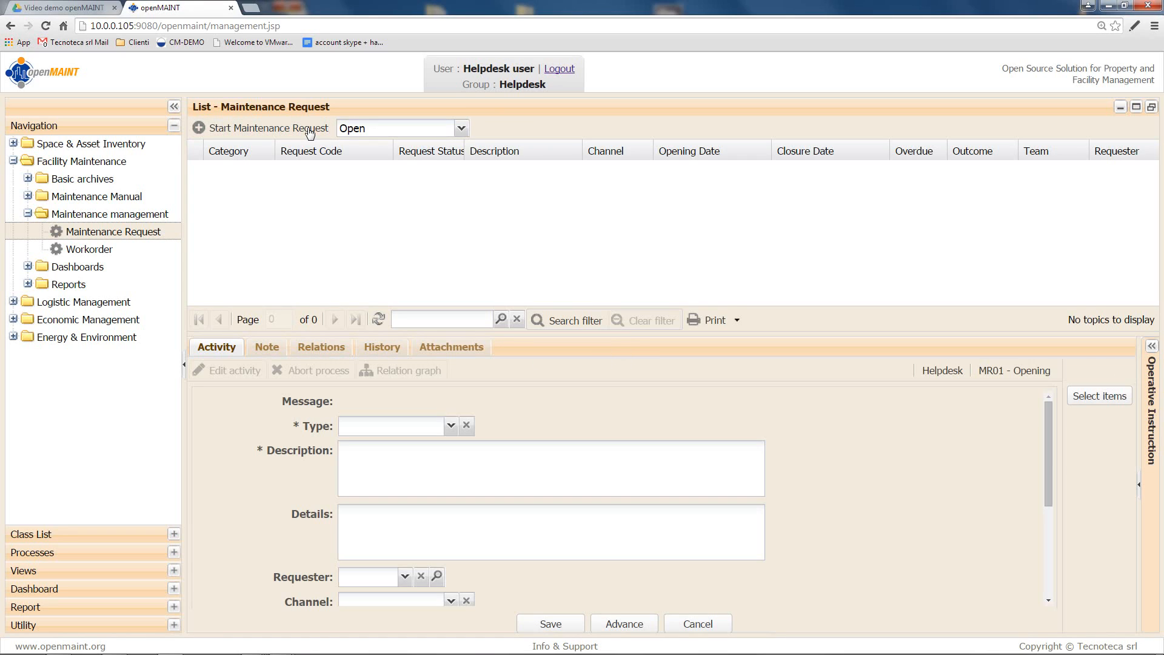
pyautogui.click(451, 426)
pyautogui.click(388, 443)
pyautogui.click(395, 463)
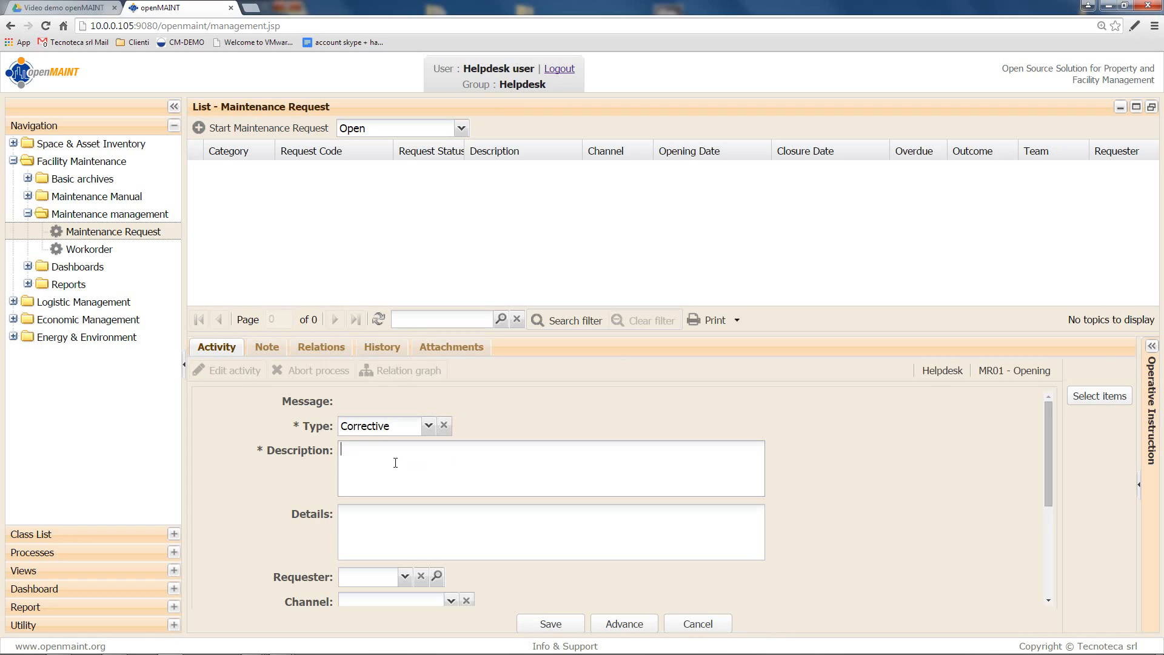
pyautogui.write('tap leaking')
pyautogui.scroll(-1, 397, 466)
pyautogui.click(452, 567)
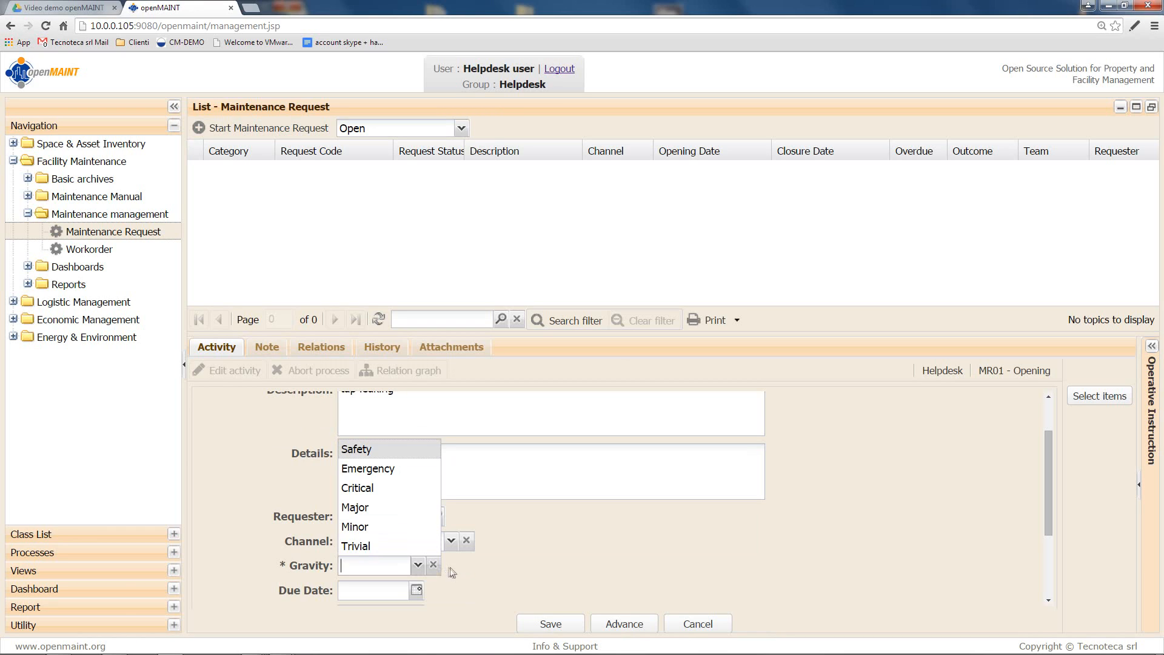
pyautogui.click(392, 507)
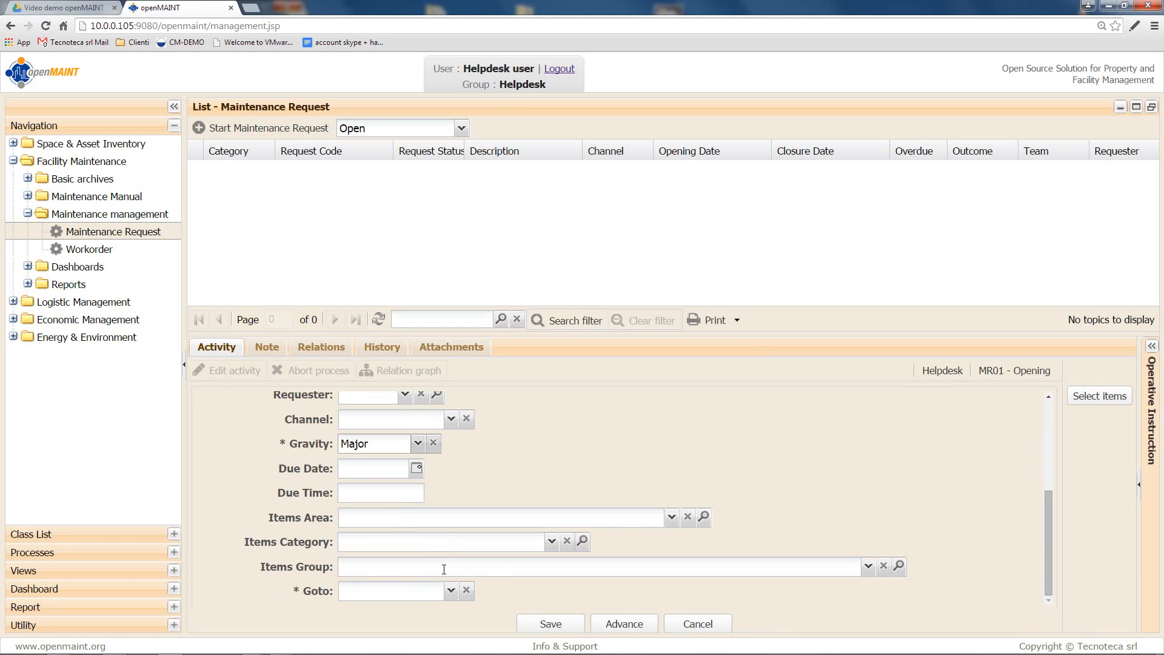
# Step: Select Office Building 01 as the affected item, set Goto to LightManagement, and advance
pyautogui.click(1109, 396)
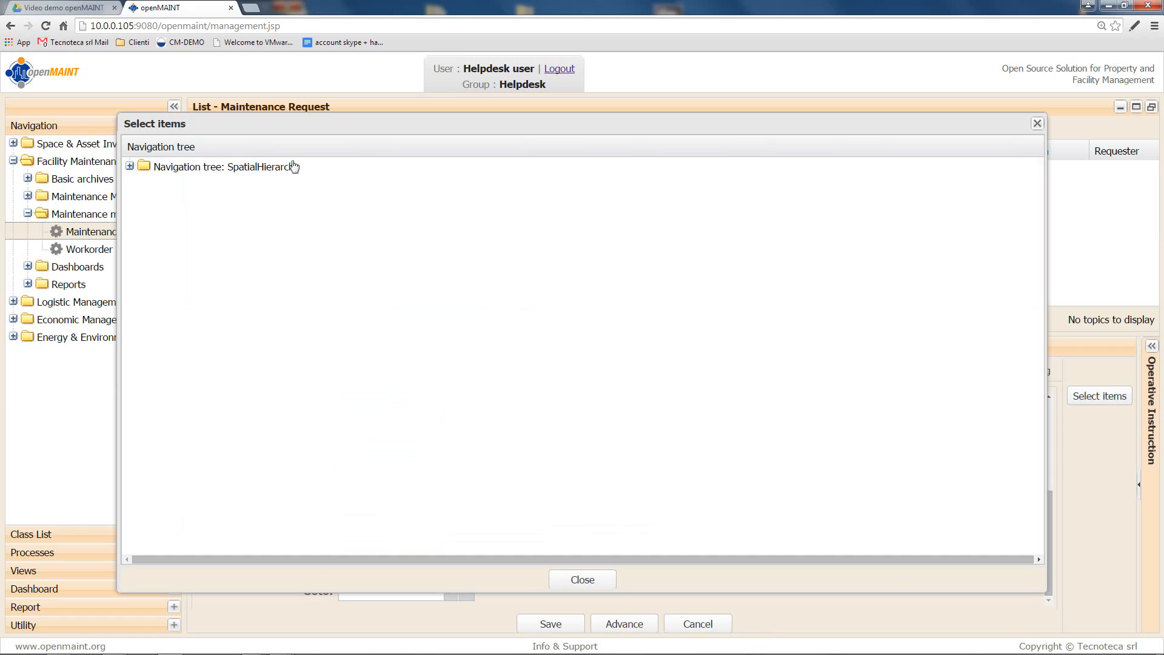
pyautogui.click(130, 167)
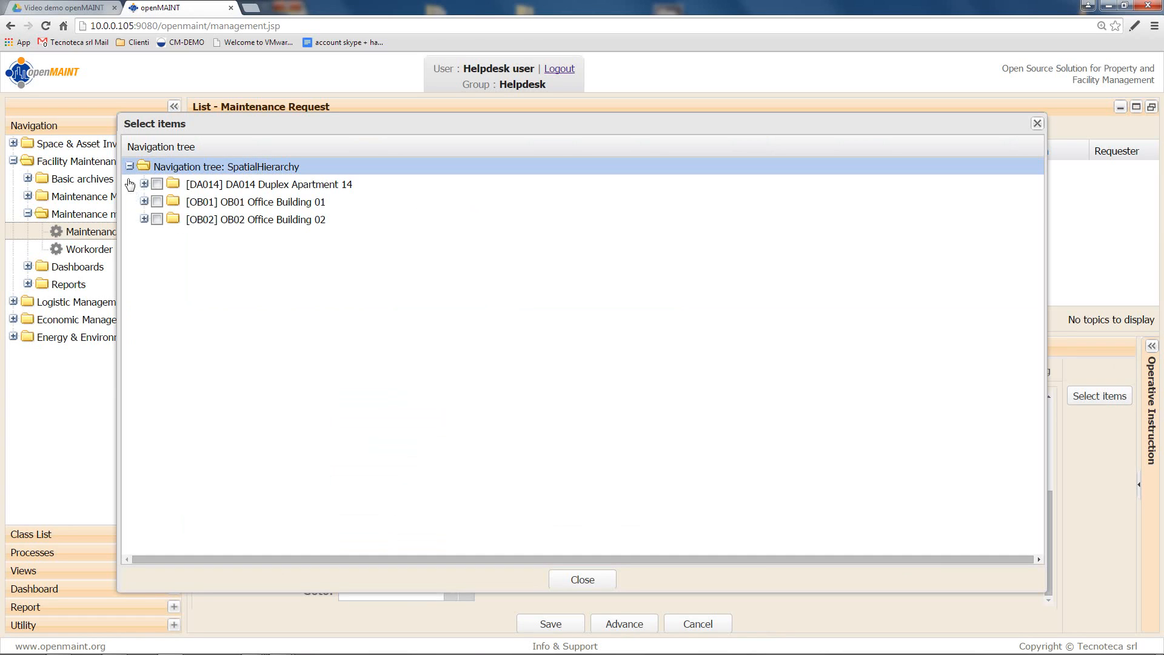
pyautogui.click(156, 201)
pyautogui.click(587, 581)
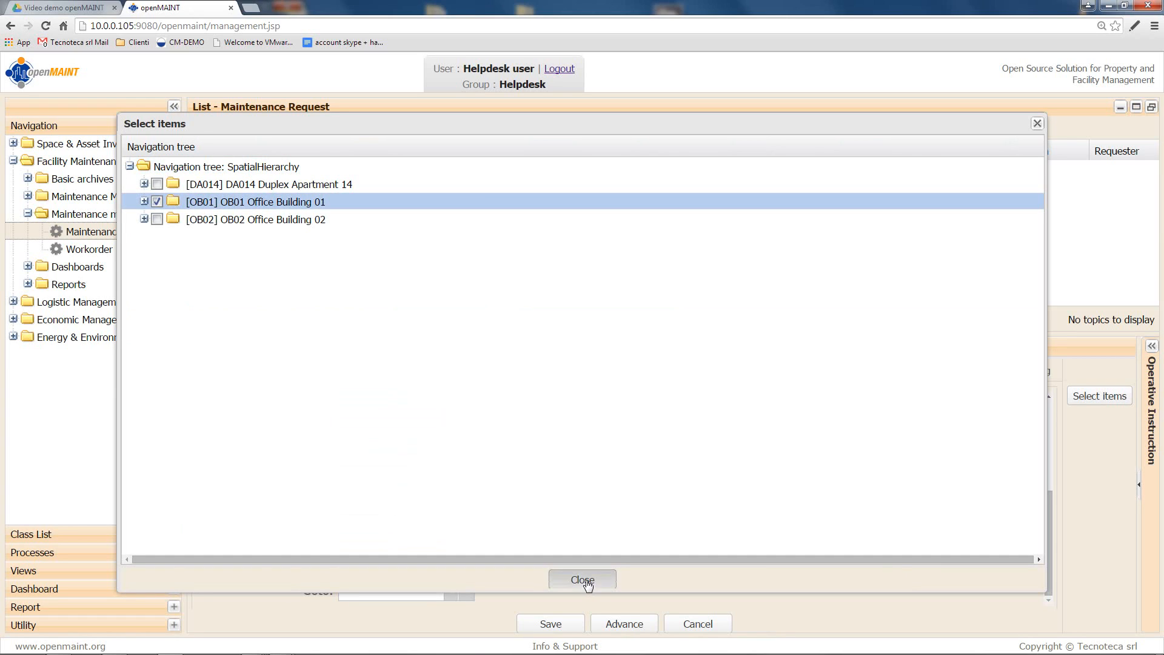
pyautogui.click(450, 592)
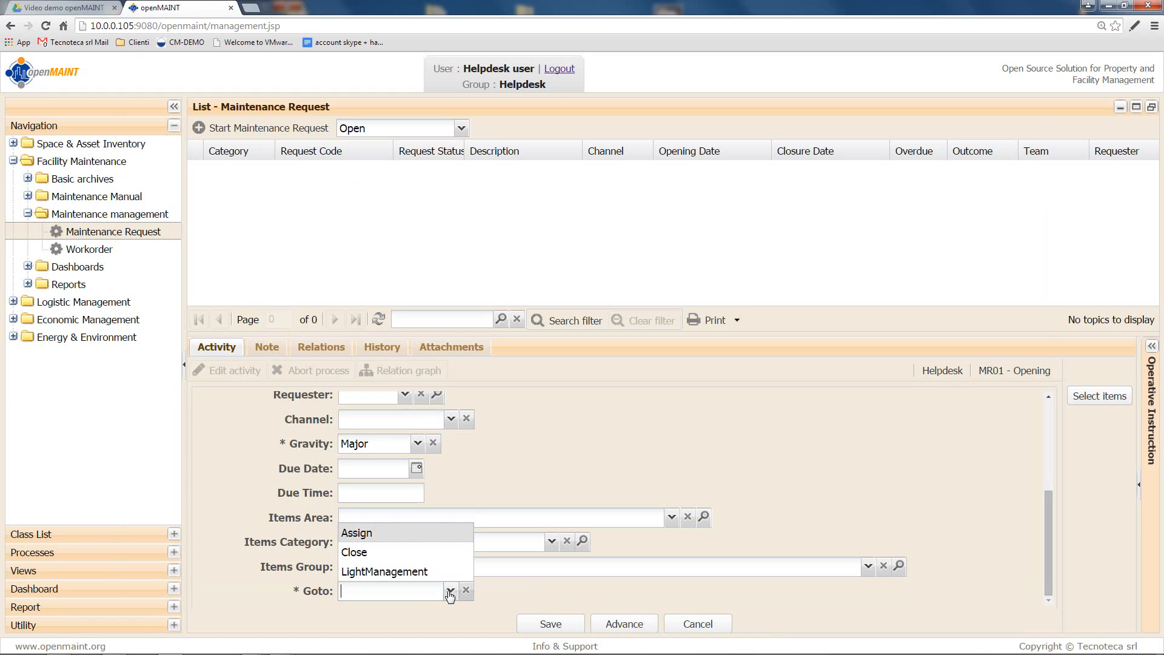
pyautogui.click(443, 575)
pyautogui.click(606, 629)
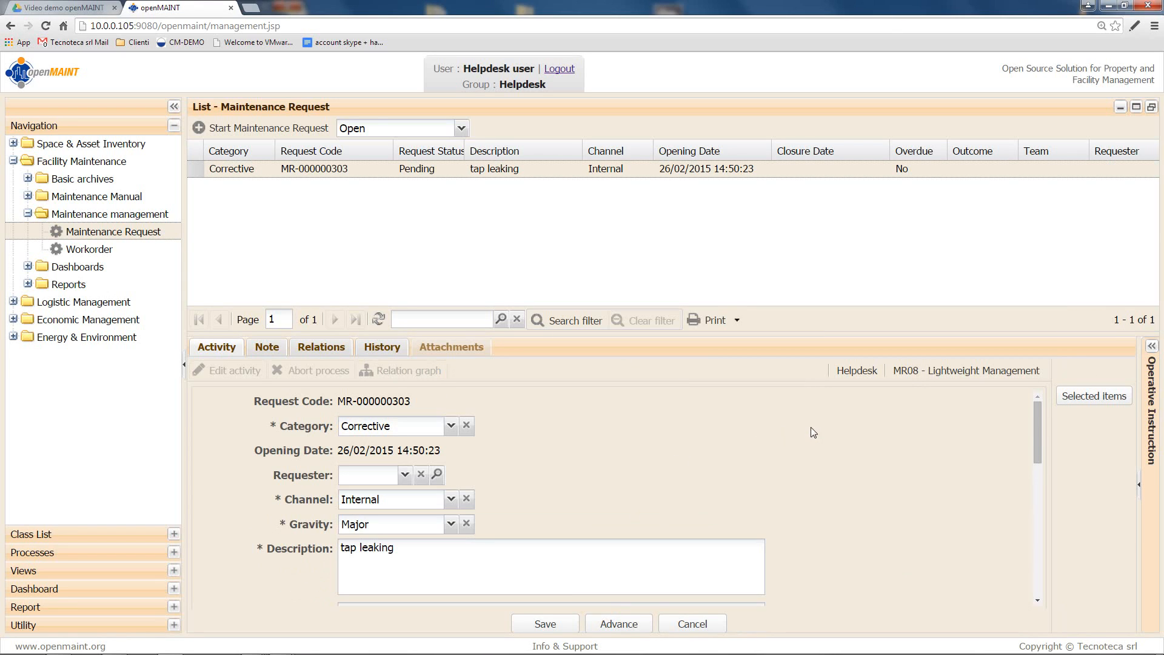
# Step: Set Service Category B-Buildings, plumbing-sanitation service, and team BuildingsPlantsInfrastructures_T4
pyautogui.scroll(-4, 809, 425)
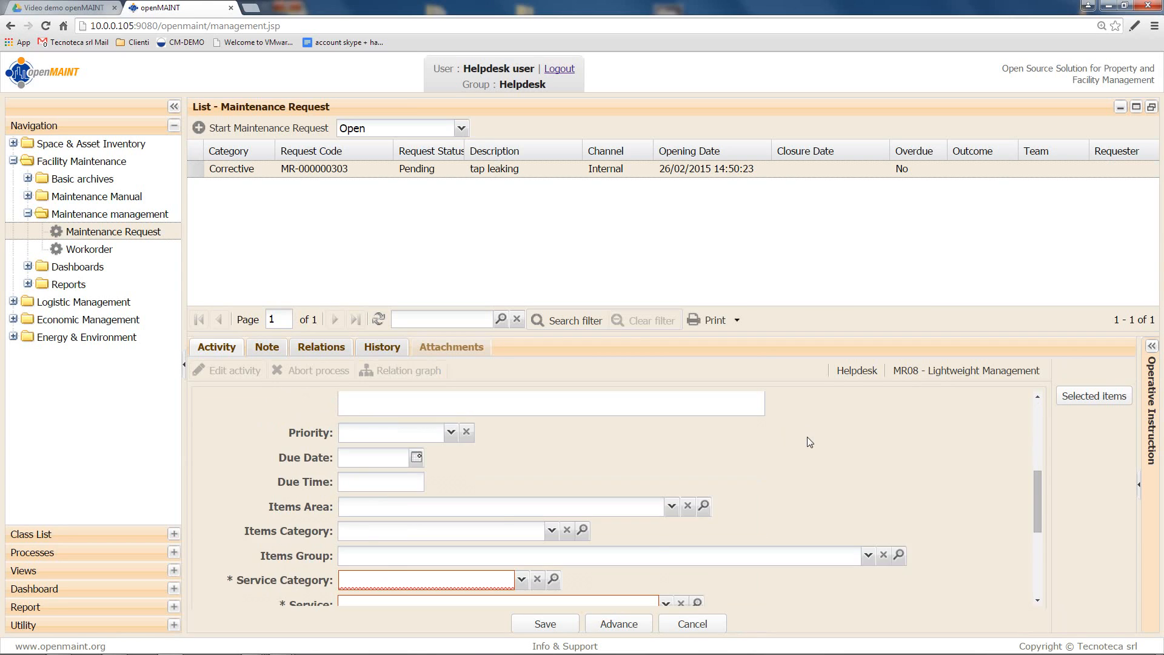
pyautogui.scroll(-1, 809, 442)
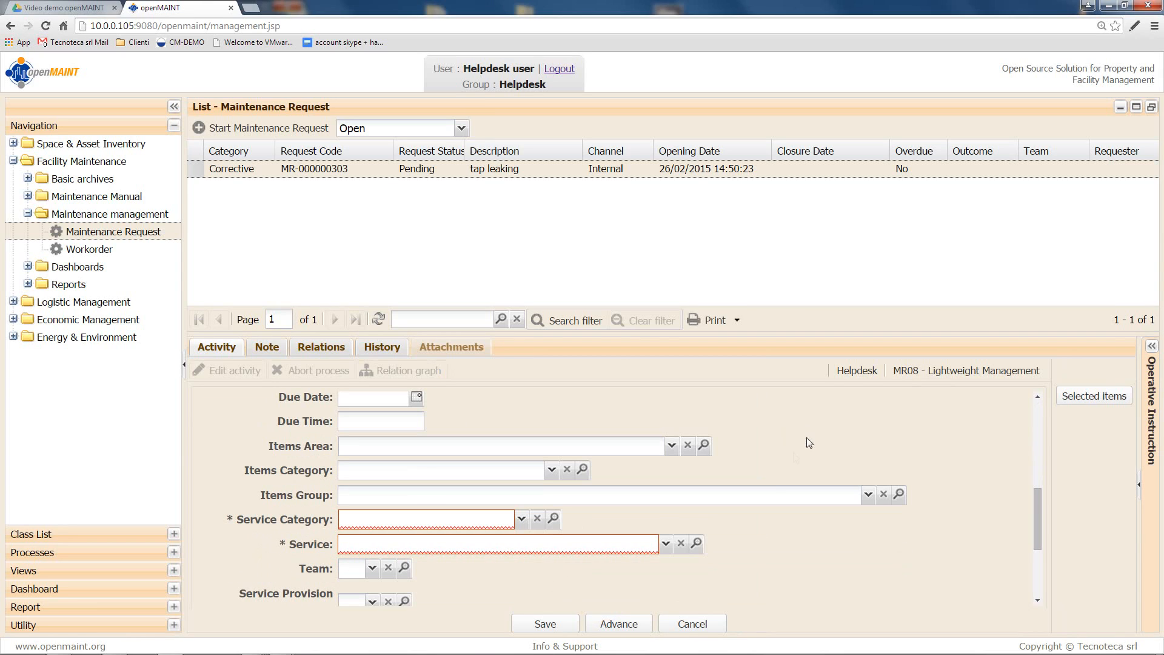
pyautogui.click(521, 519)
pyautogui.click(522, 559)
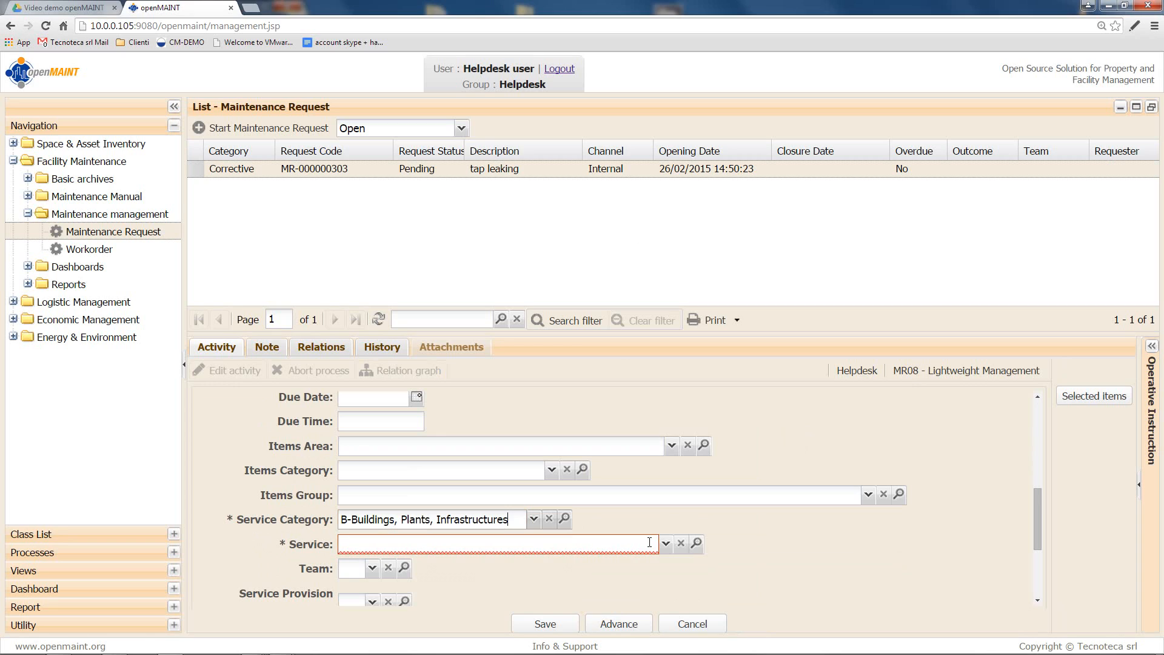
pyautogui.click(665, 544)
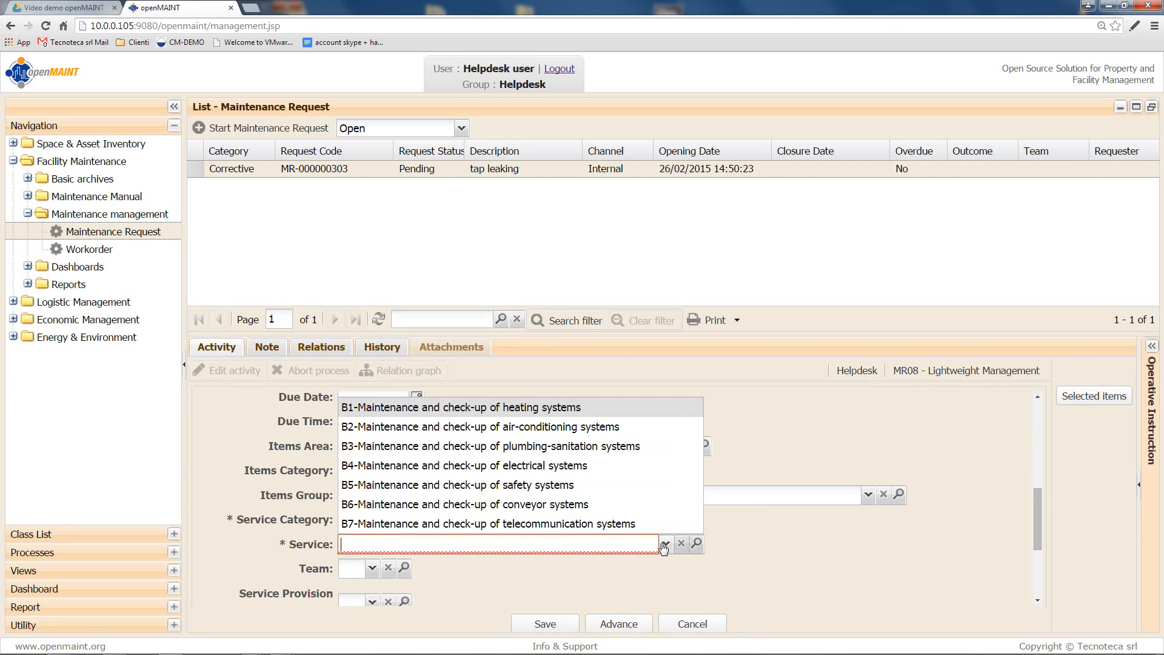
pyautogui.click(613, 447)
pyautogui.click(528, 568)
pyautogui.click(529, 587)
# Step: Set start date today, end date 28/02/2015, Outcome Positive, and advance the request
pyautogui.scroll(-3, 591, 549)
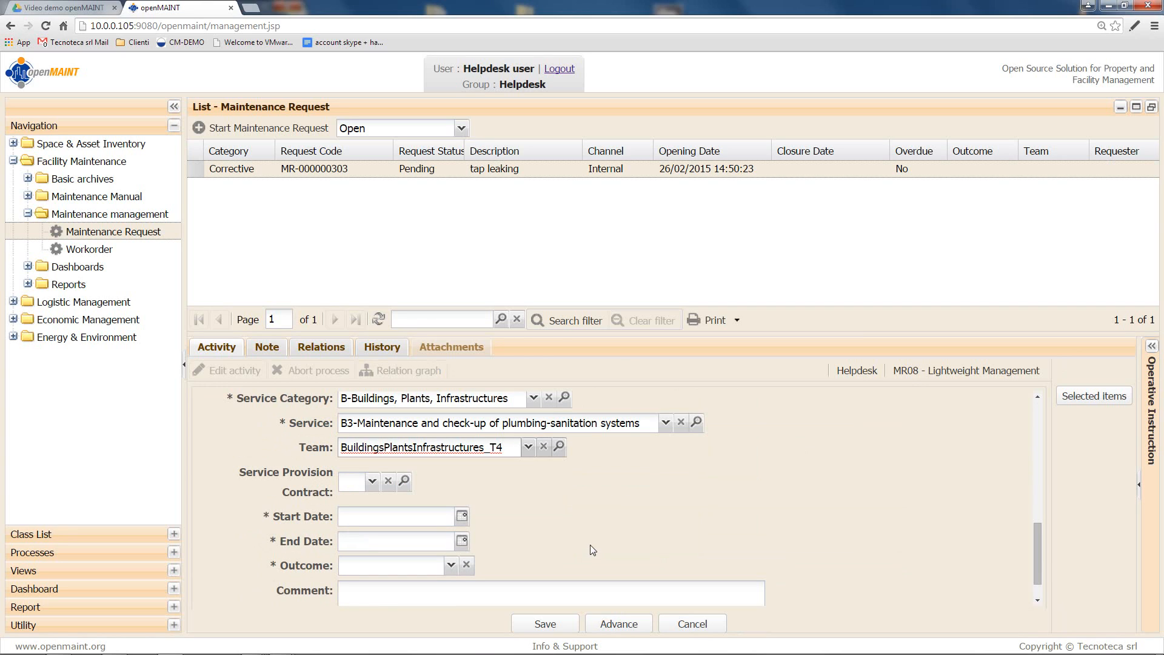
pyautogui.click(462, 516)
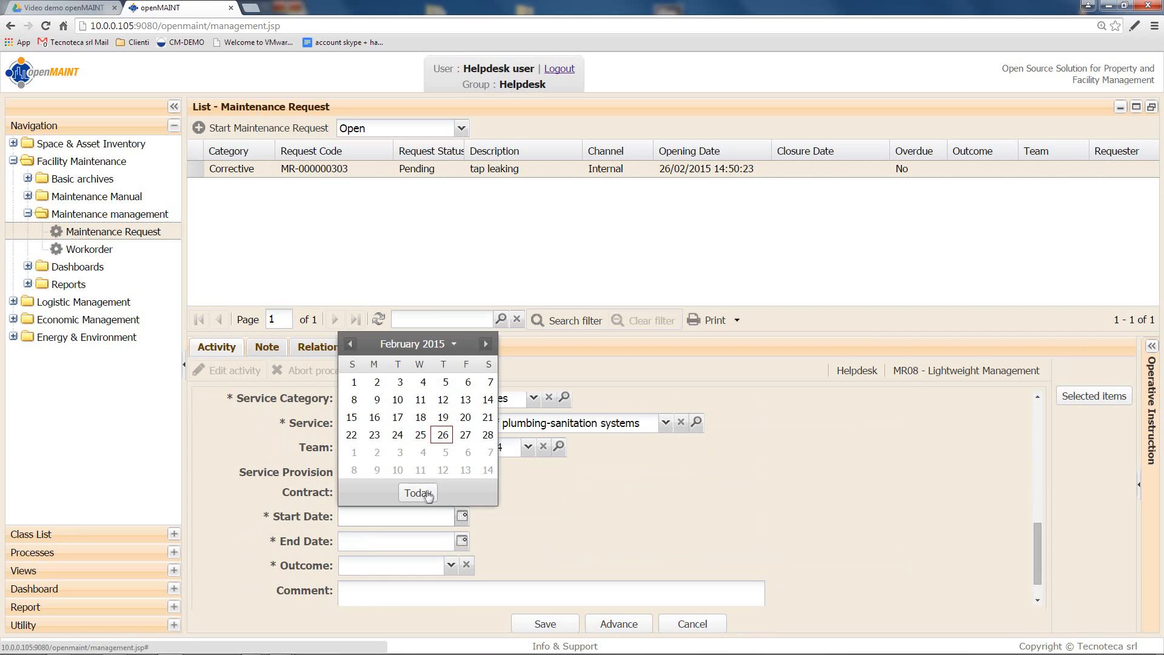
pyautogui.click(422, 493)
pyautogui.click(462, 541)
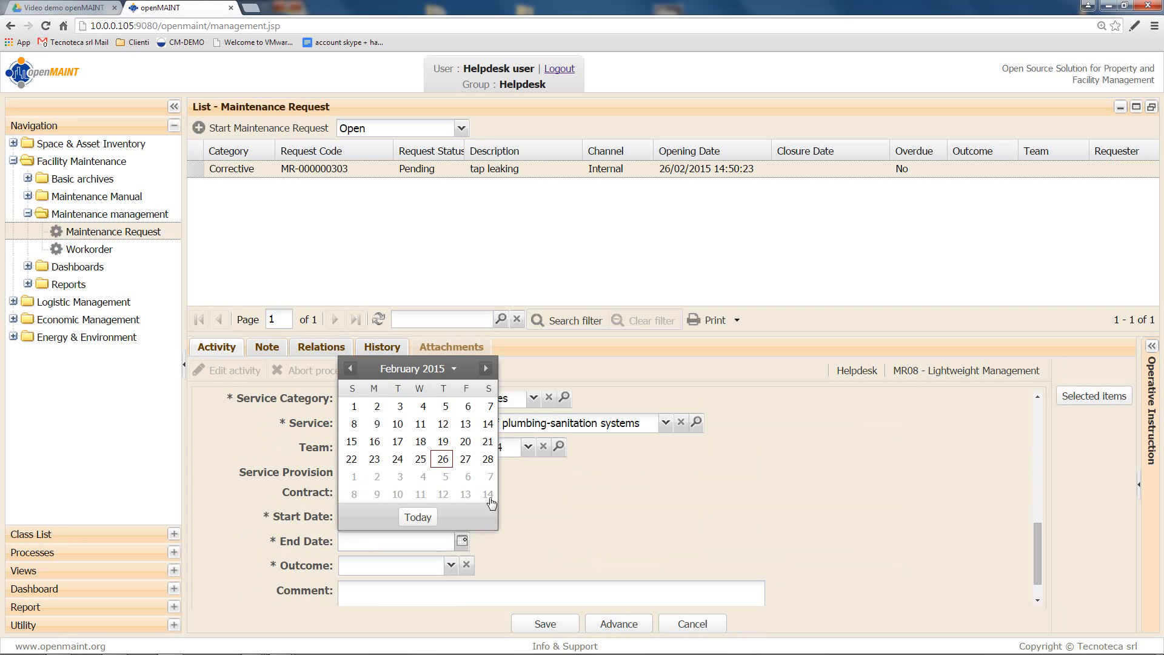
pyautogui.click(483, 460)
pyautogui.scroll(-1, 503, 479)
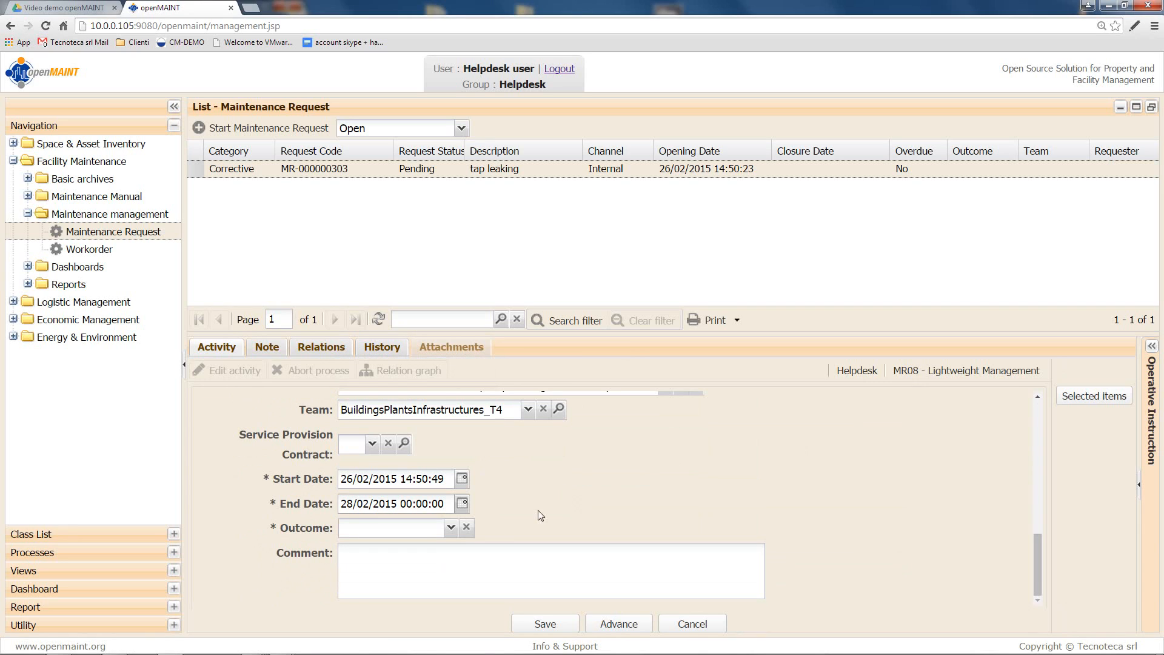
pyautogui.click(451, 528)
pyautogui.click(420, 543)
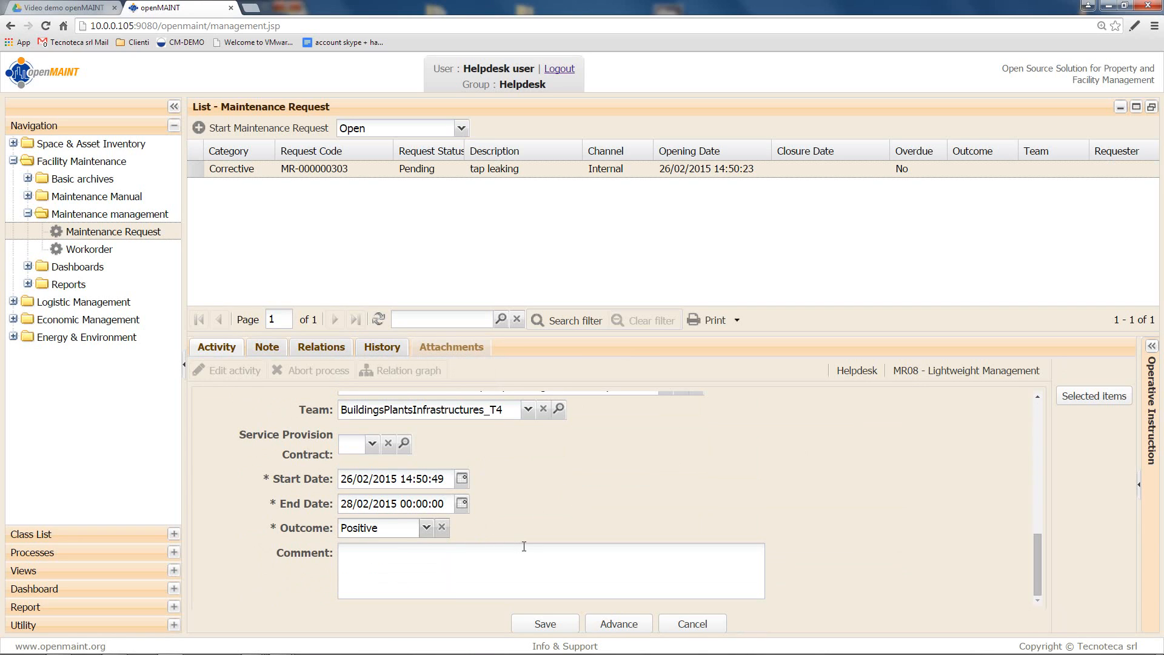
pyautogui.click(628, 628)
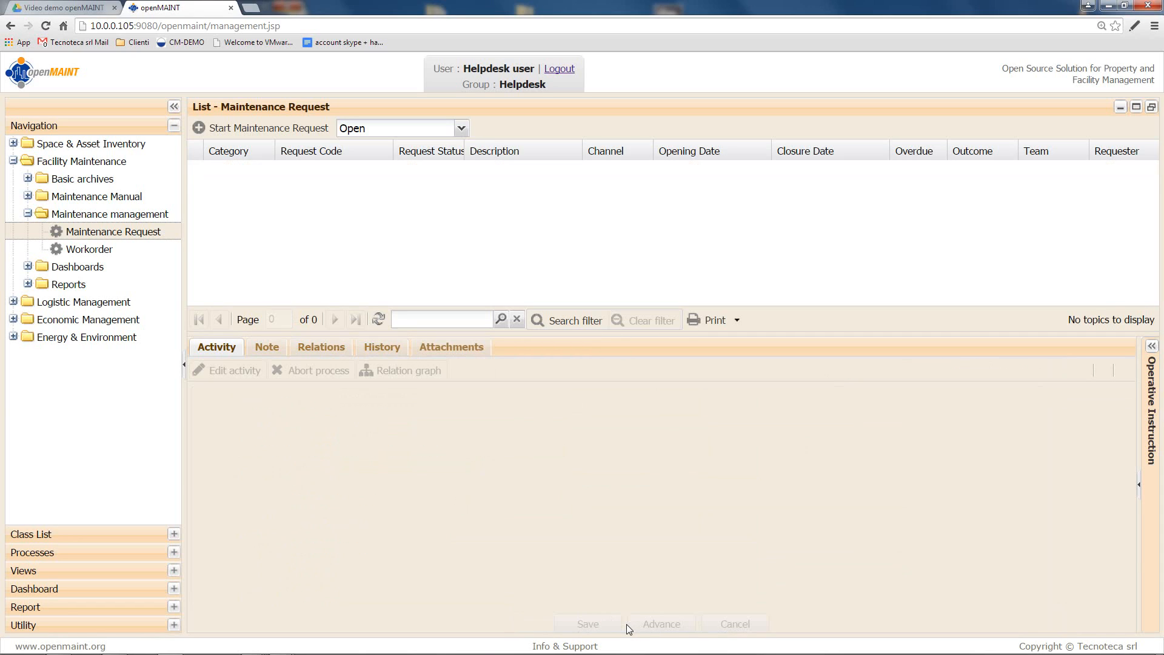
# Step: Filter the list to Completed requests and scroll through MR-000000303's Activity details
pyautogui.click(461, 129)
pyautogui.click(422, 188)
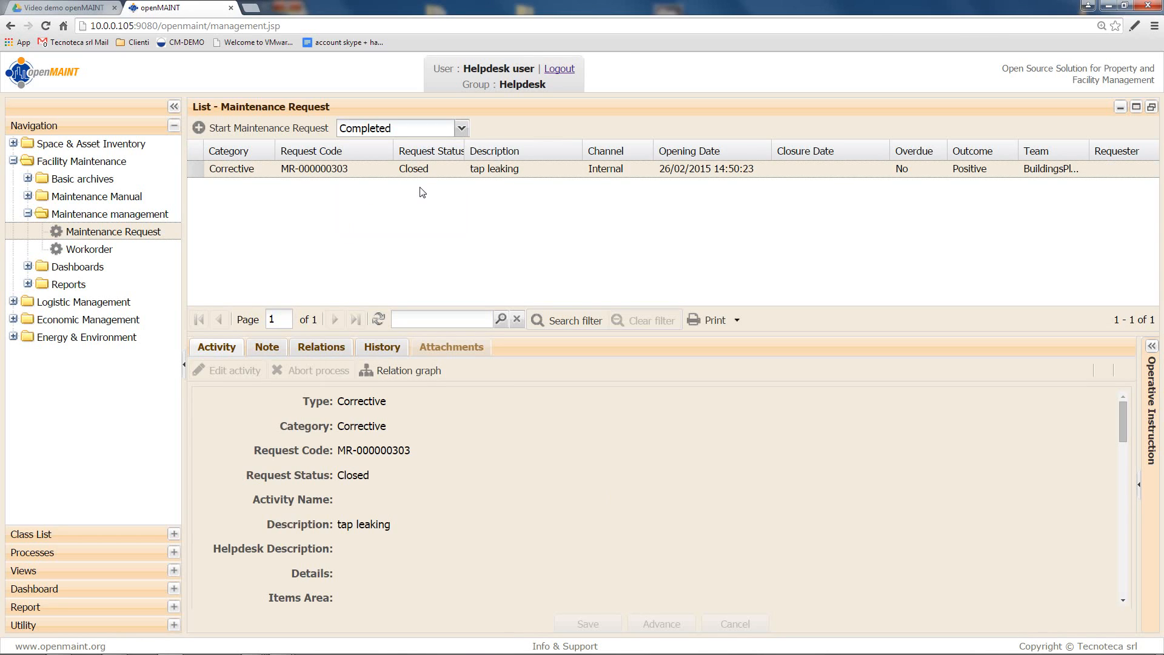
pyautogui.scroll(-6, 558, 430)
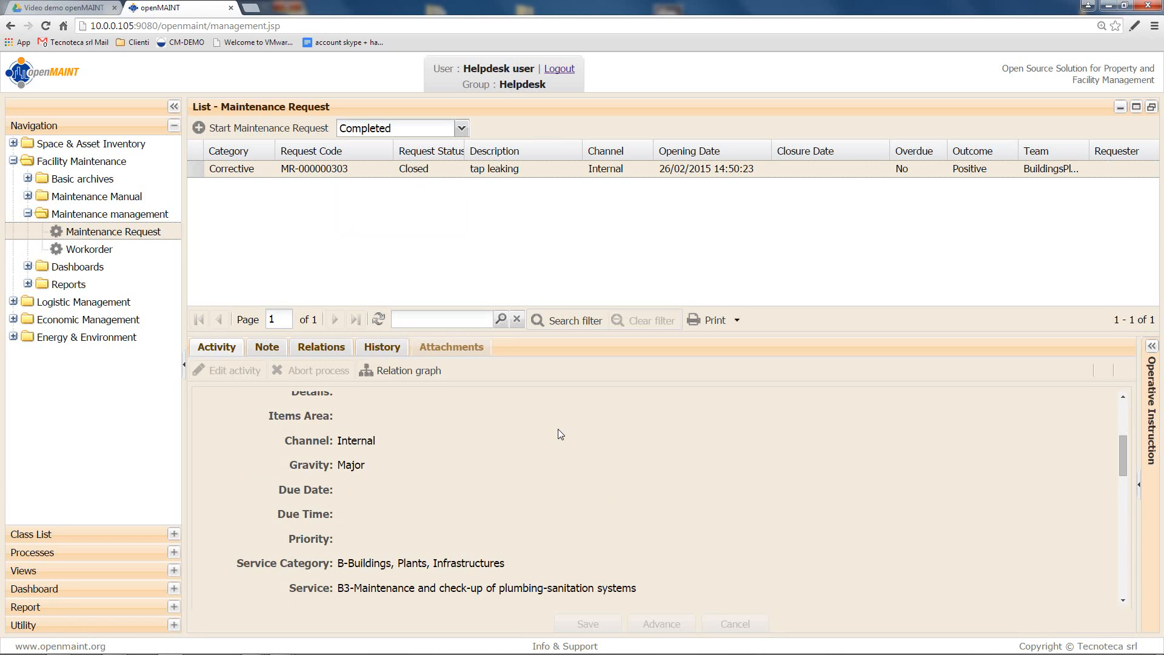
pyautogui.scroll(-8, 559, 432)
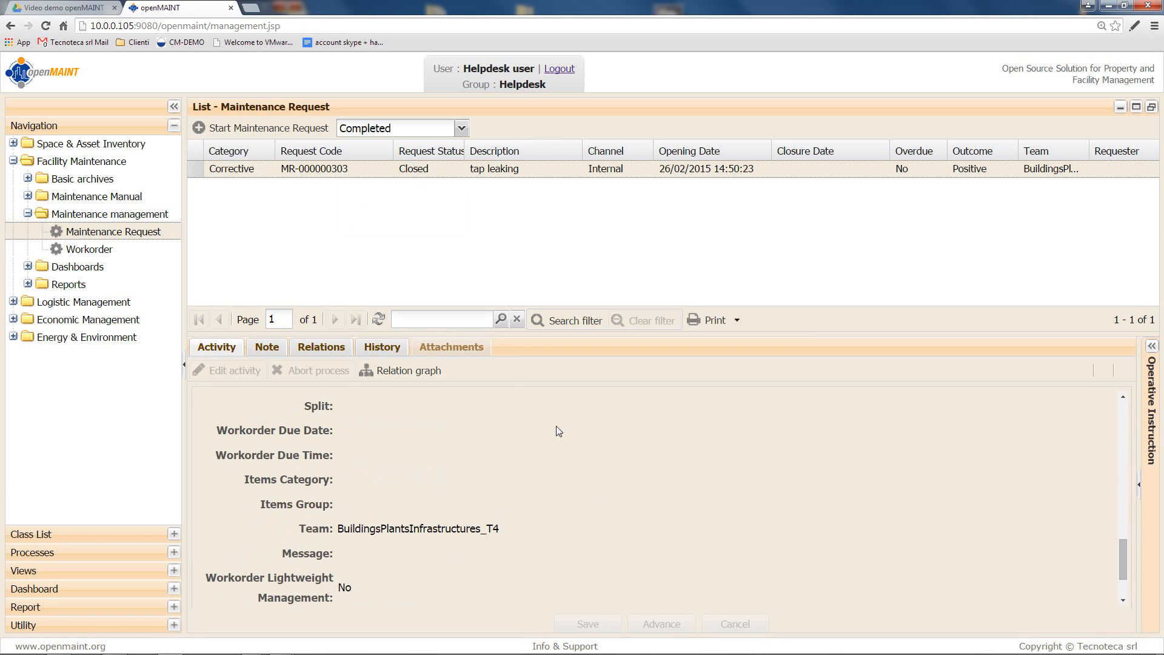
pyautogui.scroll(9, 556, 426)
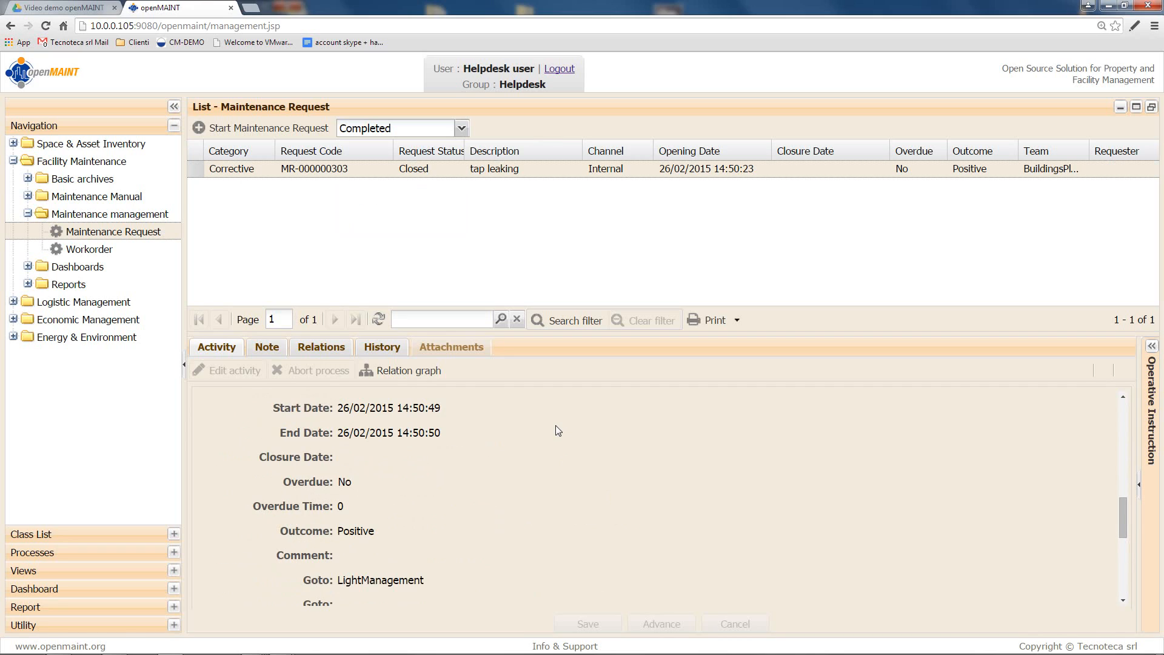
pyautogui.scroll(5, 558, 430)
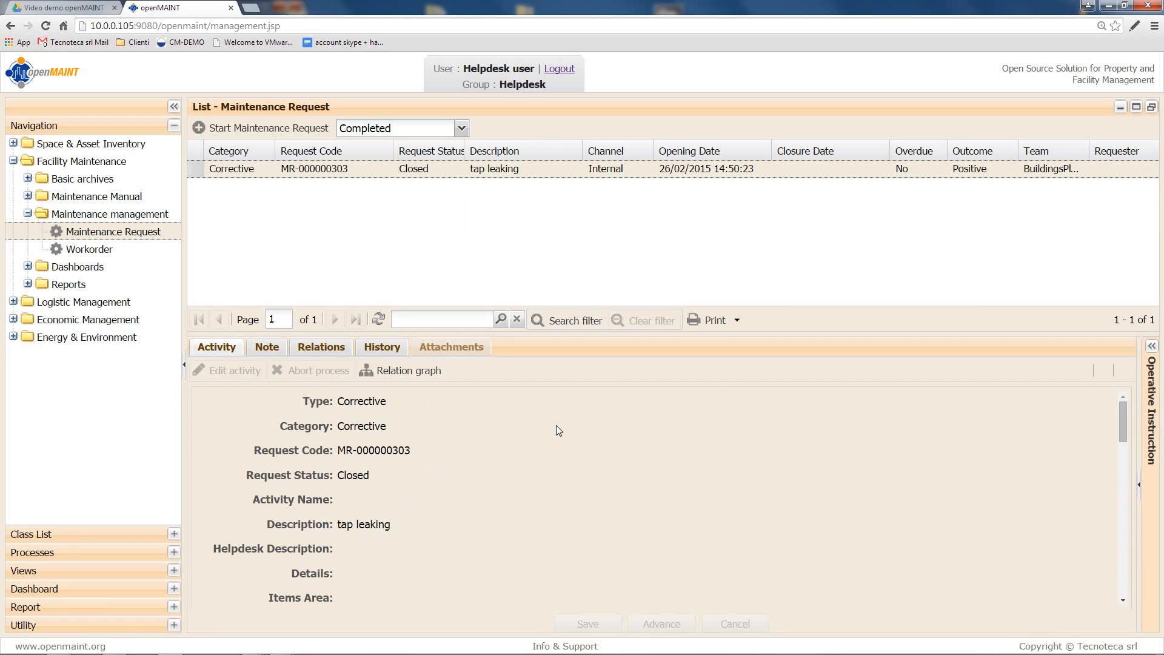